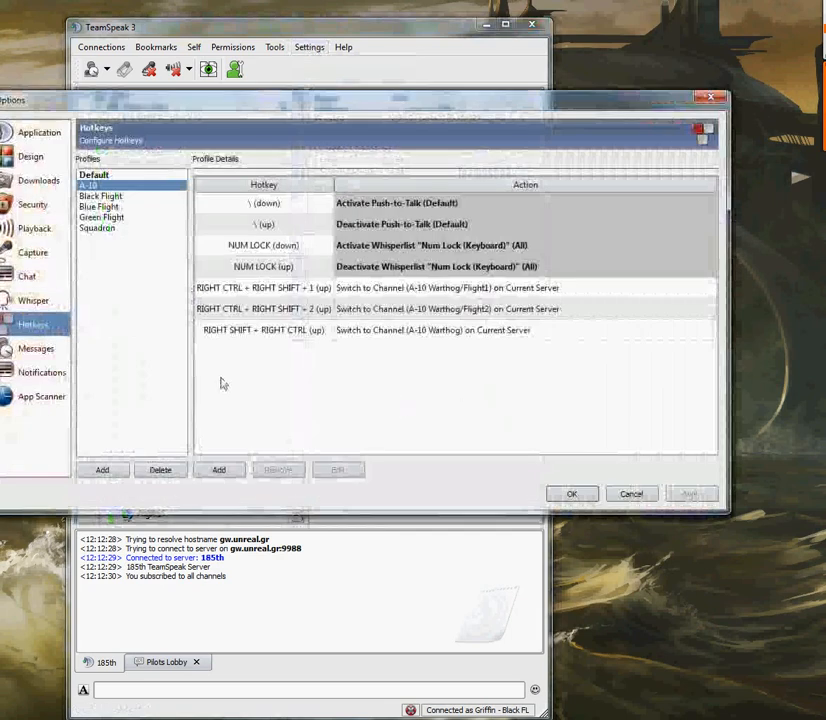
Set the capture Push-To-Talk hotkey to \ and insert it in the Default hotkey profile
{"action": "left_click", "coordinate": [13, 256]}
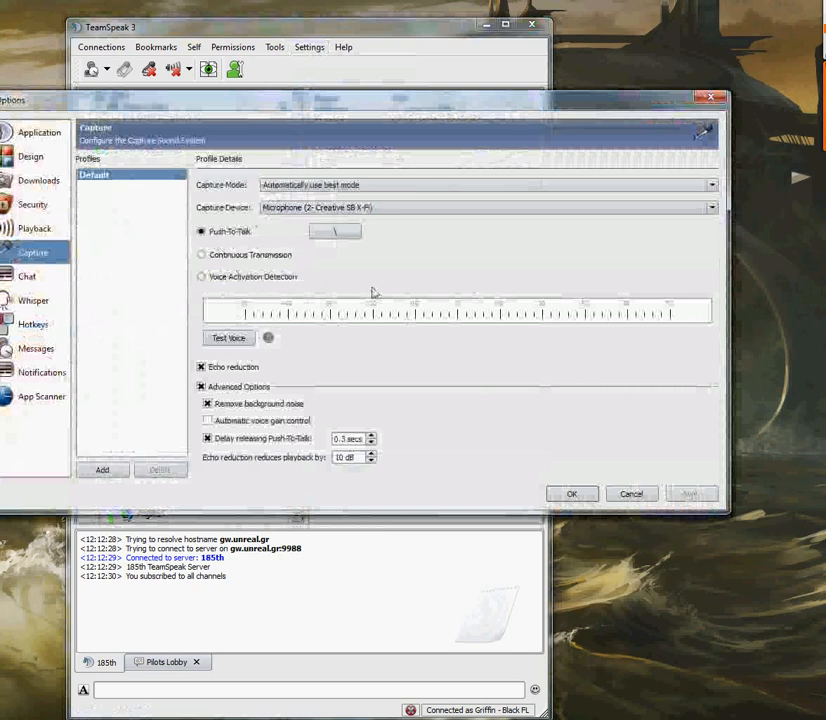
{"action": "left_click", "coordinate": [334, 234]}
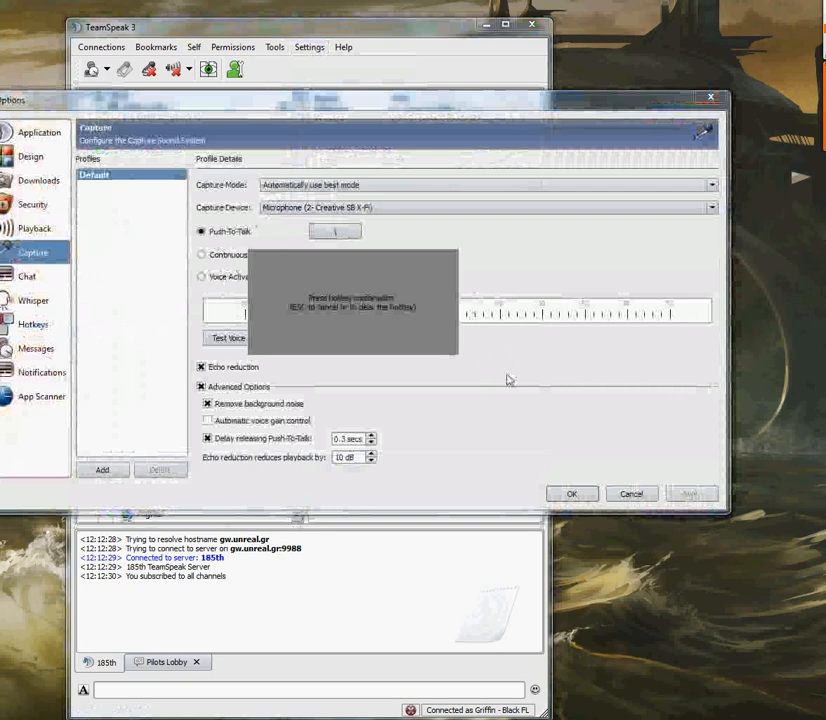
{"action": "key", "text": "backslash"}
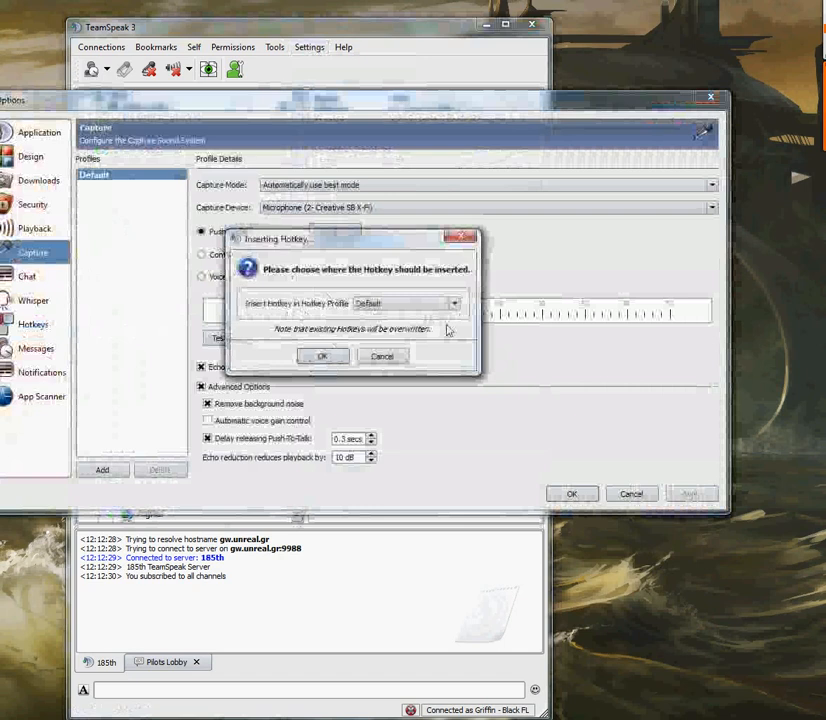
{"action": "left_click", "coordinate": [321, 356]}
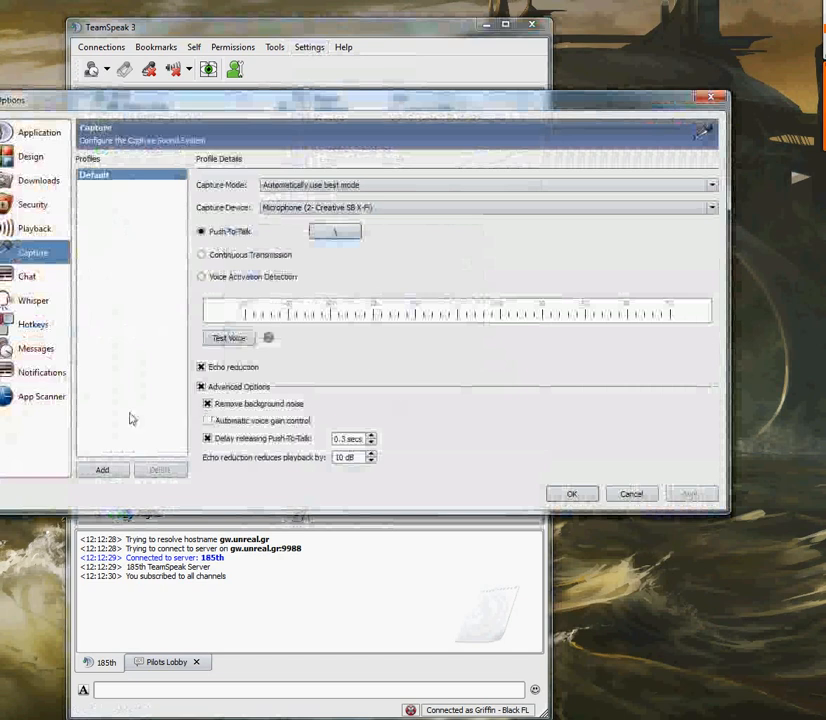
Create a hotkey profile named Testing as a copy of the Default profile
{"action": "left_click", "coordinate": [8, 324]}
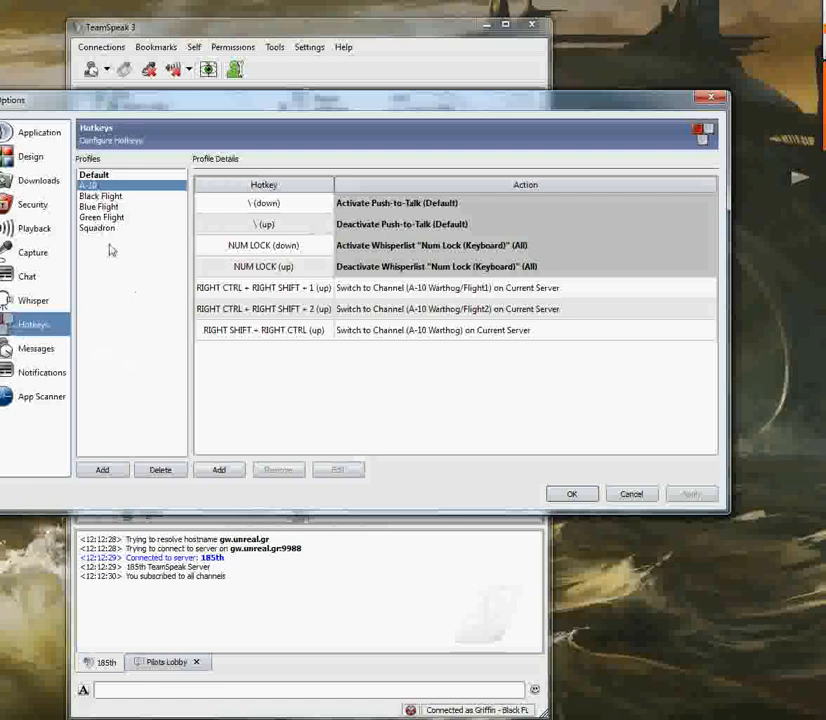
{"action": "left_click", "coordinate": [92, 175]}
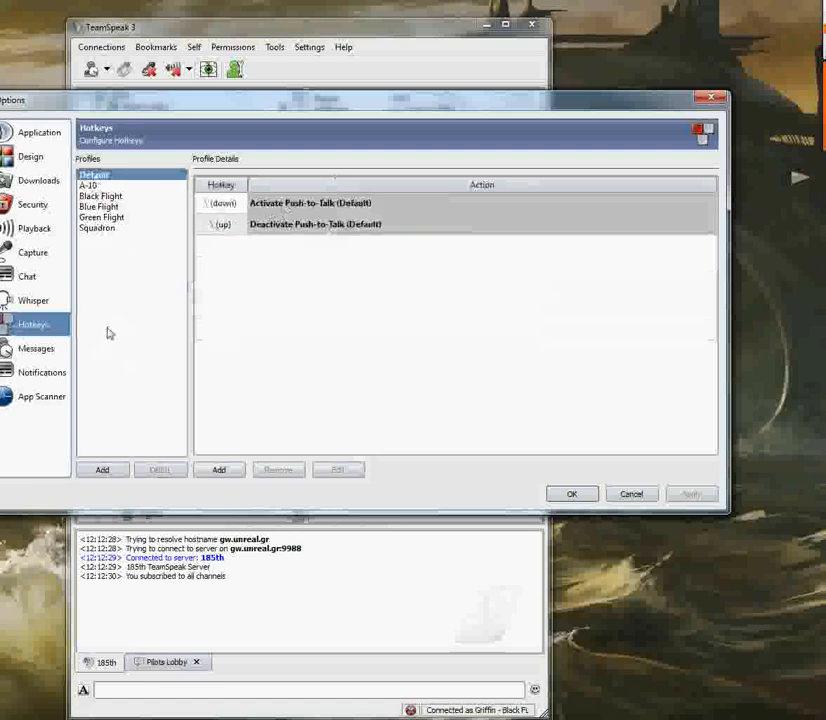
{"action": "left_click", "coordinate": [102, 471]}
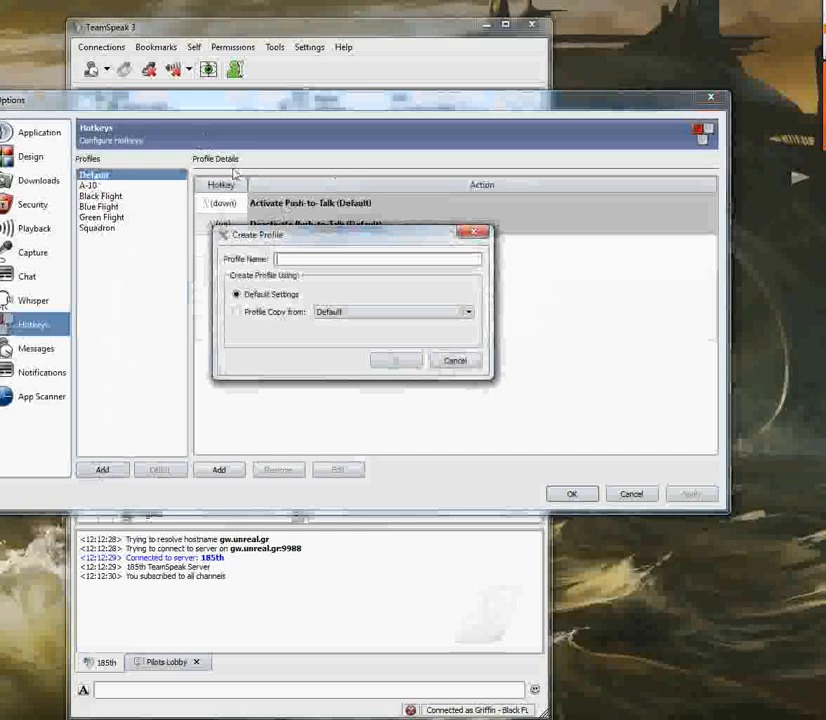
{"action": "type", "text": "Testing"}
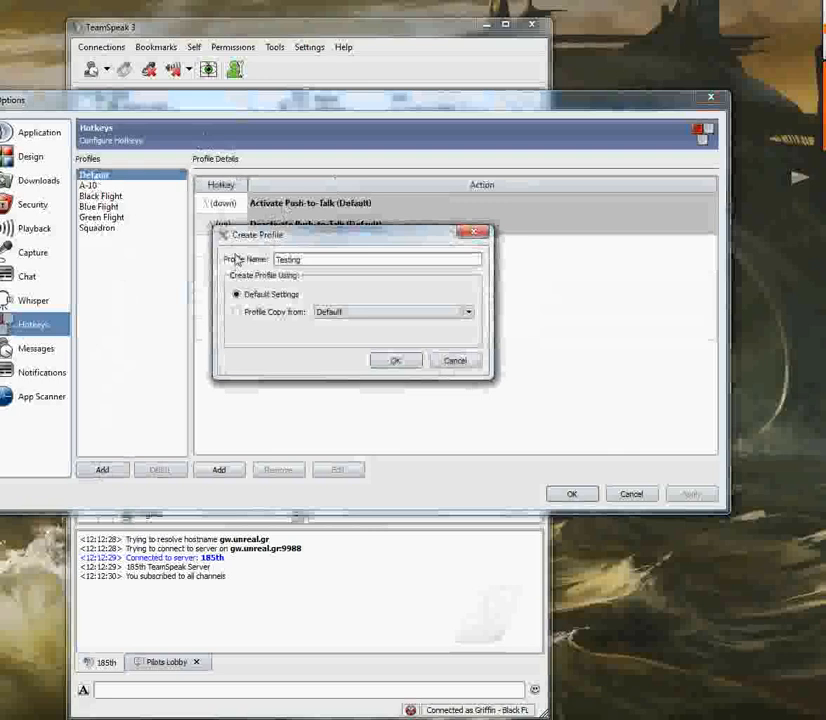
{"action": "left_click", "coordinate": [237, 313]}
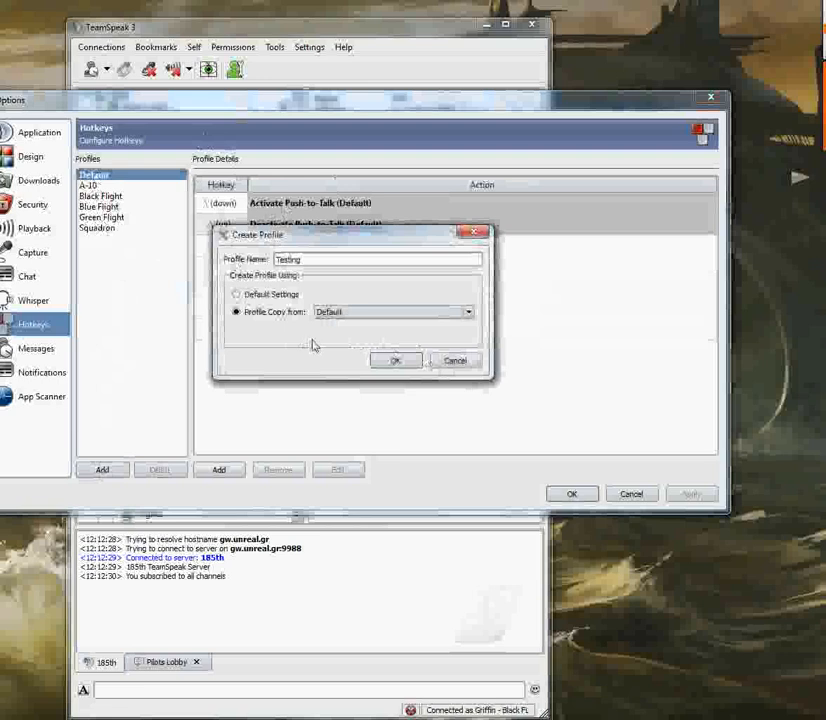
{"action": "left_click", "coordinate": [396, 361]}
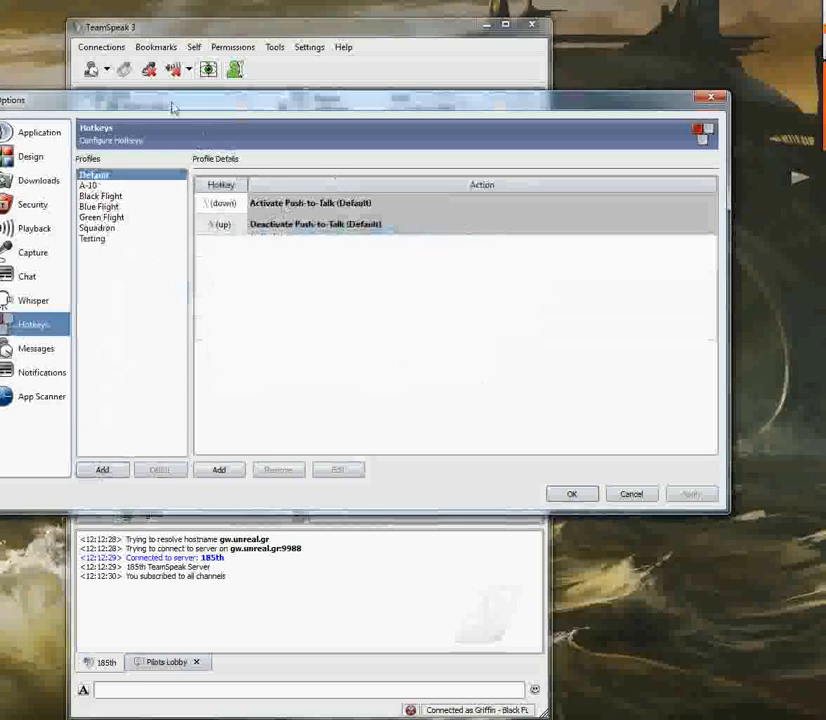
Start a new hotkey in the Testing profile, triggered on key release, with the combination Right Ctrl + Right Shift + 1
{"action": "left_click_drag", "start_coordinate": [172, 107], "coordinate": [435, 113]}
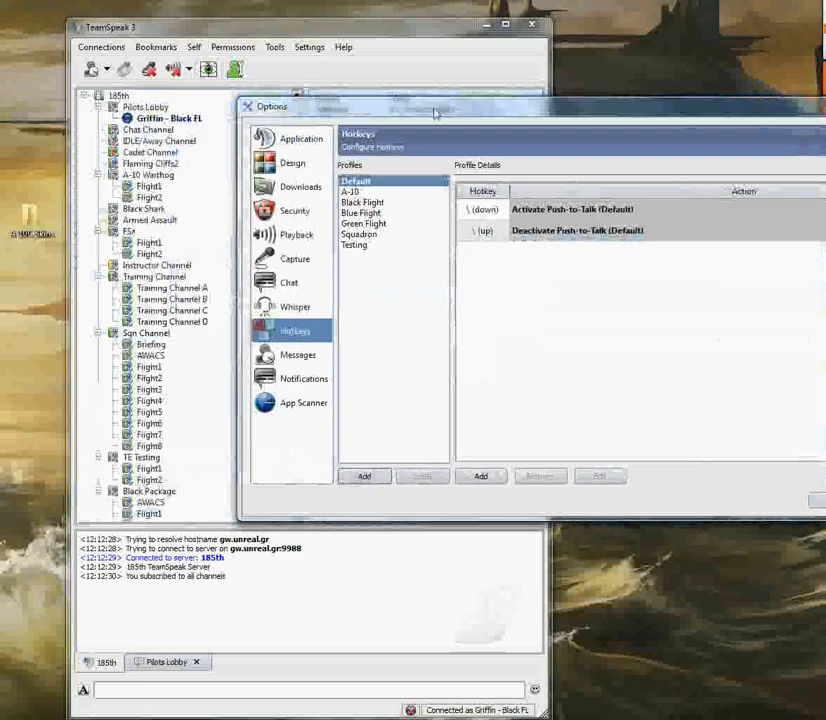
{"action": "left_click", "coordinate": [357, 246]}
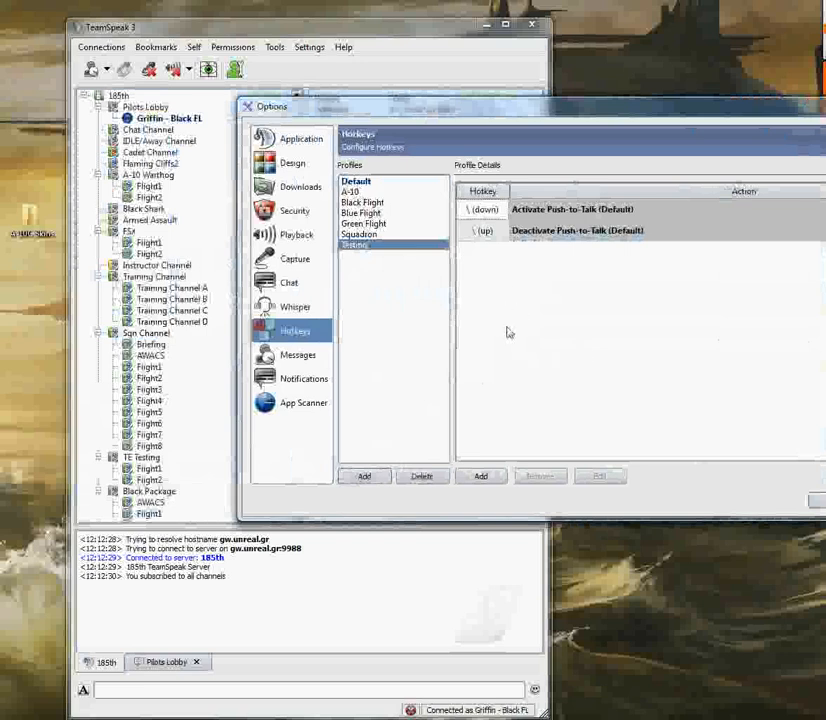
{"action": "left_click_drag", "start_coordinate": [506, 122], "coordinate": [465, 120]}
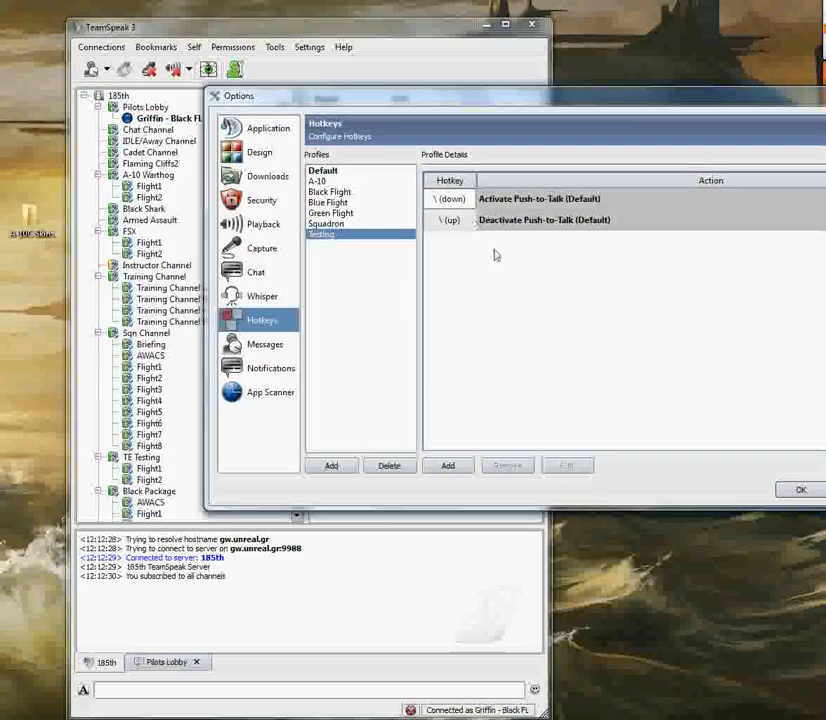
{"action": "left_click", "coordinate": [450, 467]}
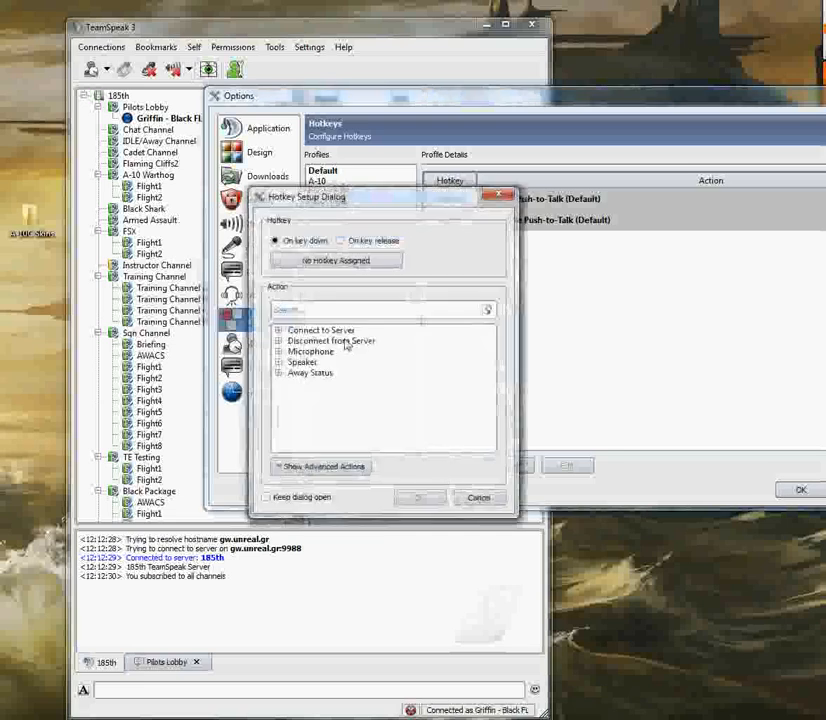
{"action": "left_click_drag", "start_coordinate": [351, 200], "coordinate": [376, 125]}
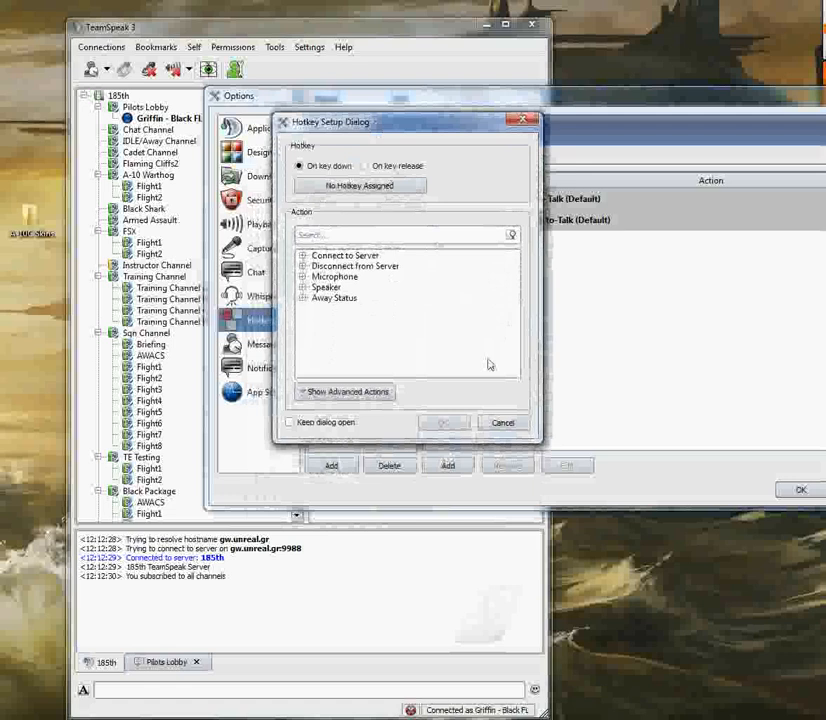
{"action": "left_click", "coordinate": [364, 165]}
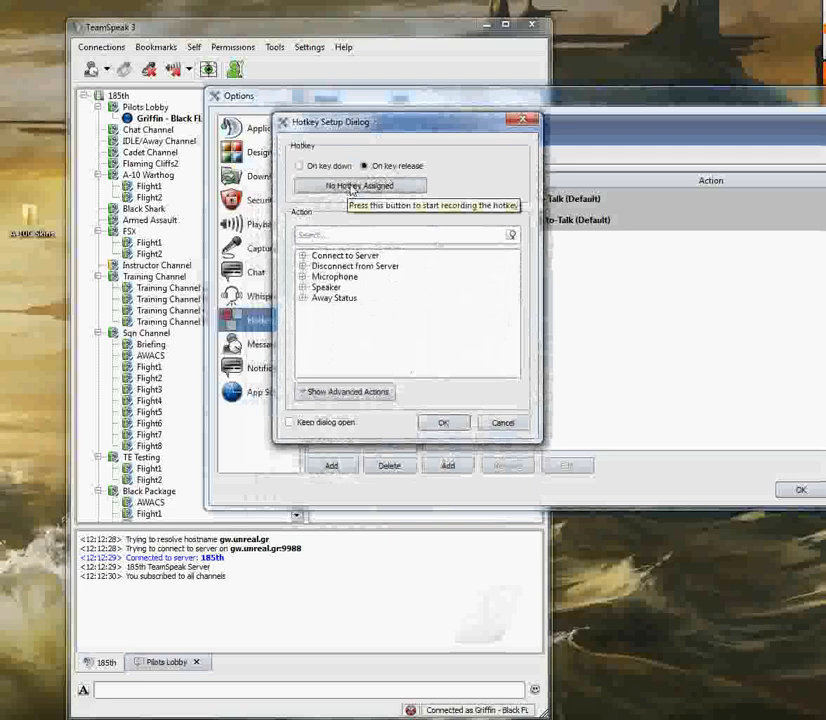
{"action": "left_click", "coordinate": [350, 188]}
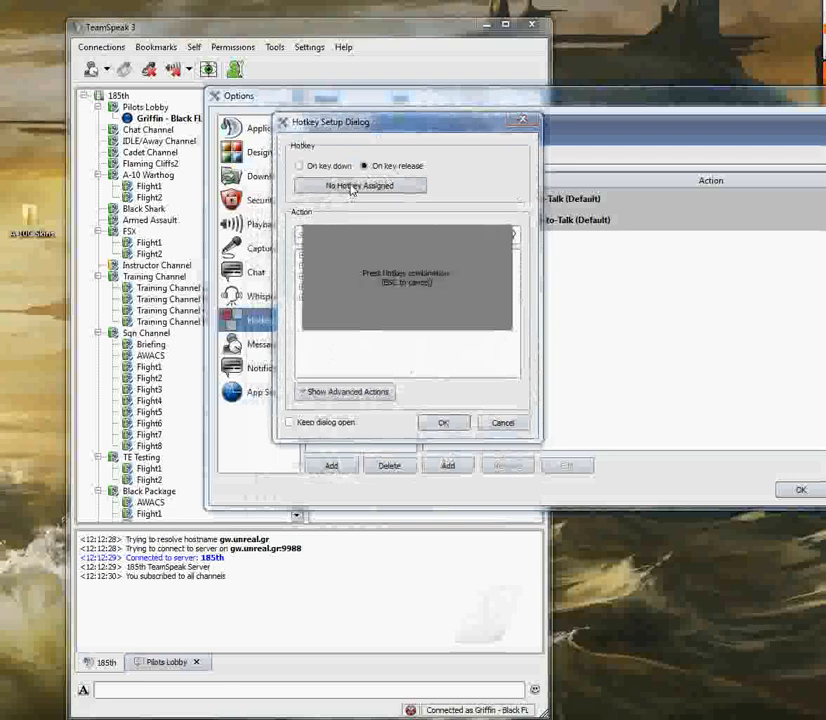
{"action": "key", "text": "ctrl+shift"}
{"action": "key", "text": "ctrl+shift+1"}
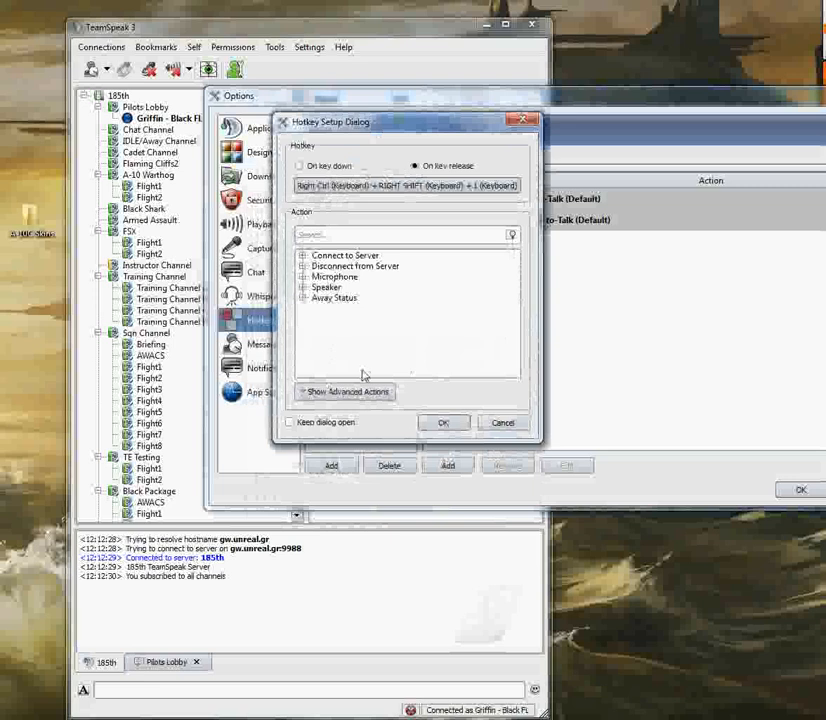
Assign the advanced action Switch to Channel TE Testing/Flight1 on Current Server to the hotkey and save it
{"action": "left_click", "coordinate": [330, 391]}
{"action": "left_click", "coordinate": [330, 395]}
{"action": "left_click", "coordinate": [335, 392]}
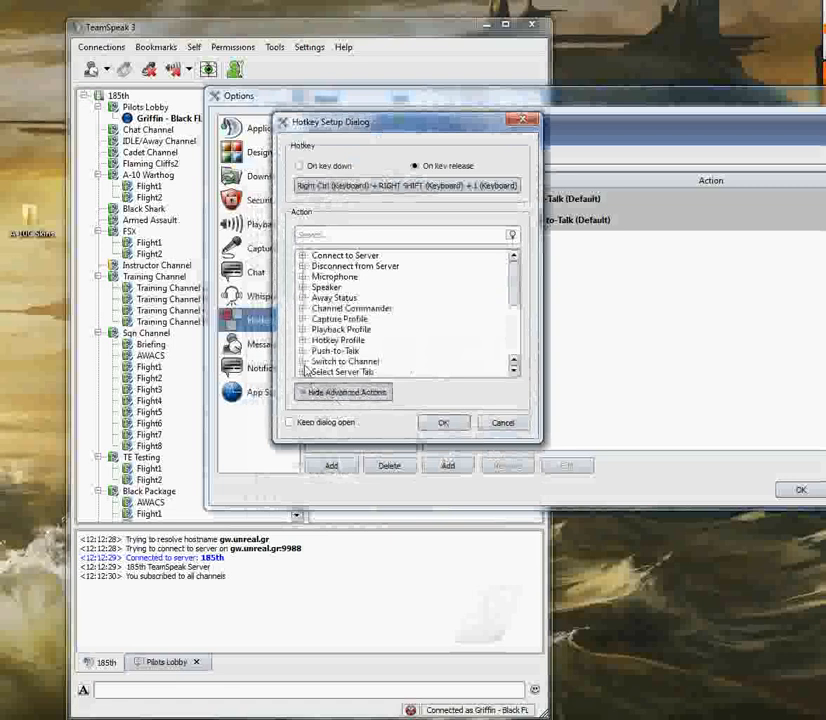
{"action": "left_click", "coordinate": [318, 362]}
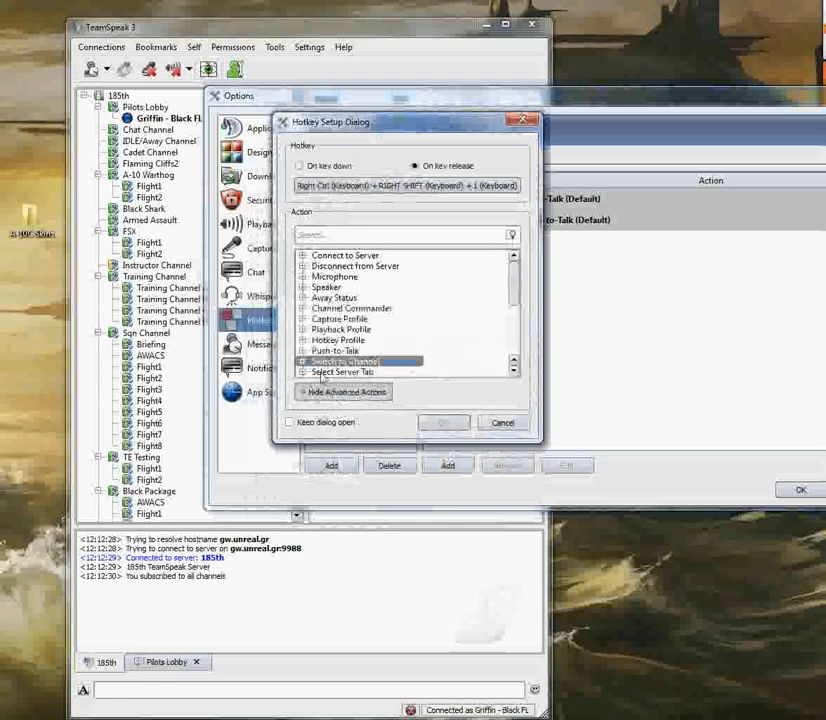
{"action": "left_click", "coordinate": [302, 362]}
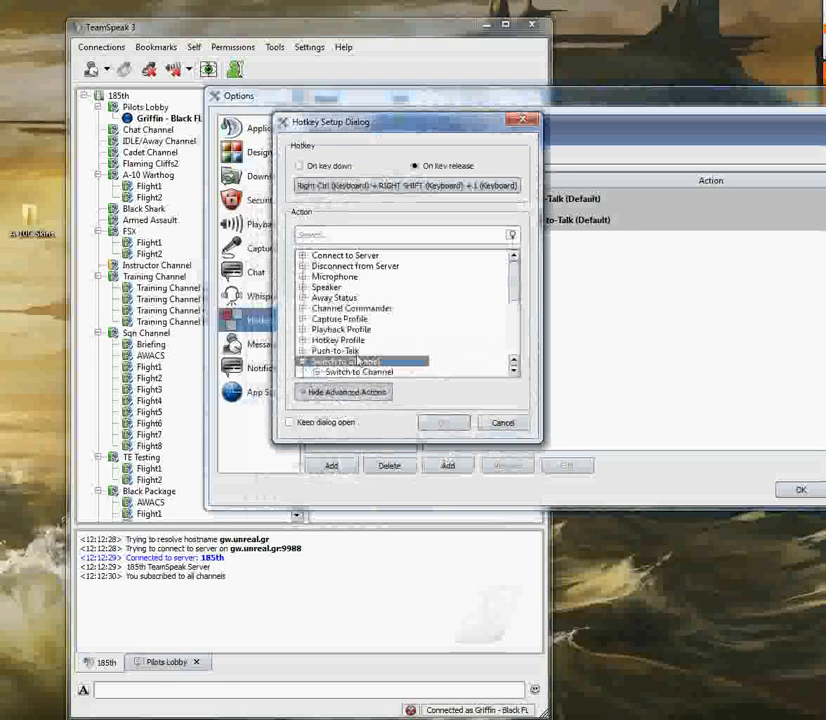
{"action": "scroll", "coordinate": [516, 287], "scroll_direction": "down", "scroll_amount": 1}
{"action": "scroll", "coordinate": [516, 290], "scroll_direction": "down", "scroll_amount": 1}
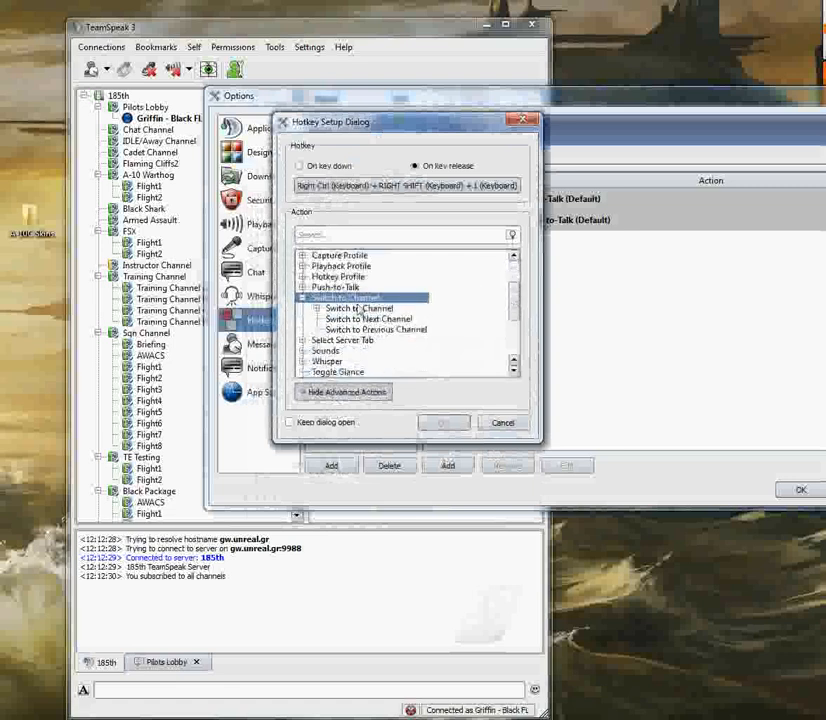
{"action": "left_click", "coordinate": [317, 309]}
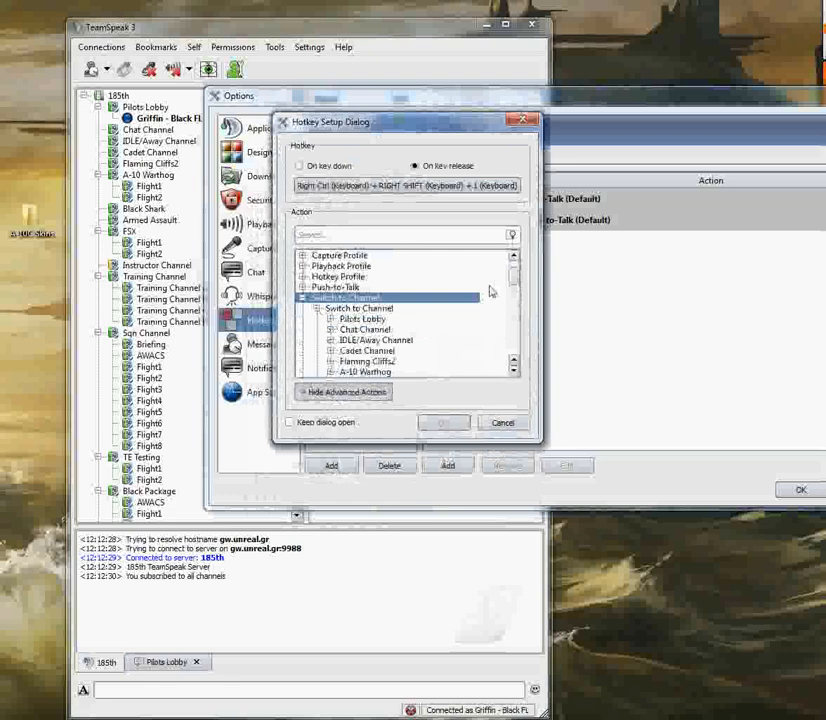
{"action": "left_click_drag", "start_coordinate": [516, 280], "coordinate": [519, 306]}
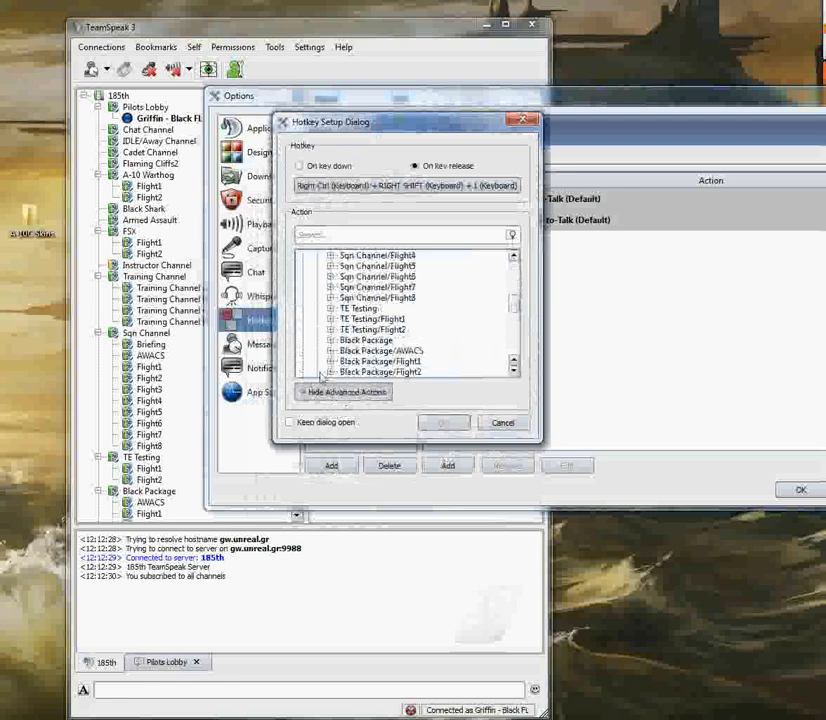
{"action": "left_click", "coordinate": [370, 319]}
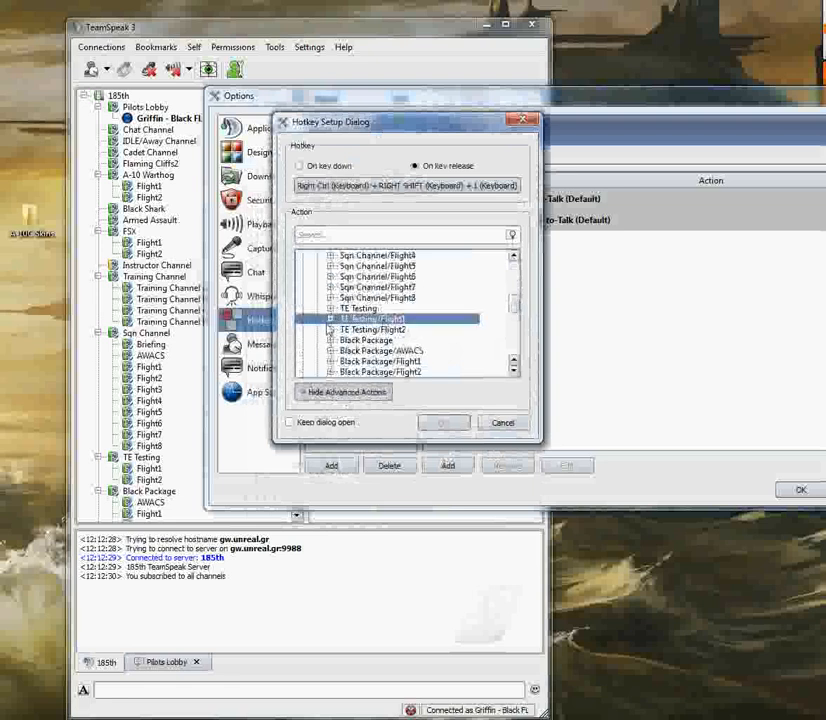
{"action": "left_click", "coordinate": [330, 319]}
{"action": "left_click", "coordinate": [398, 330]}
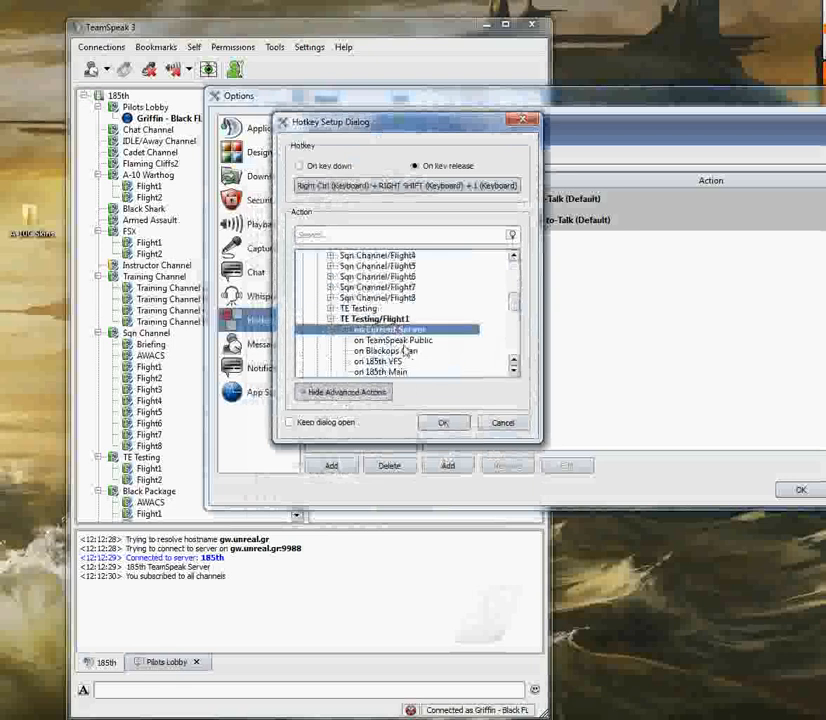
{"action": "left_click", "coordinate": [445, 424]}
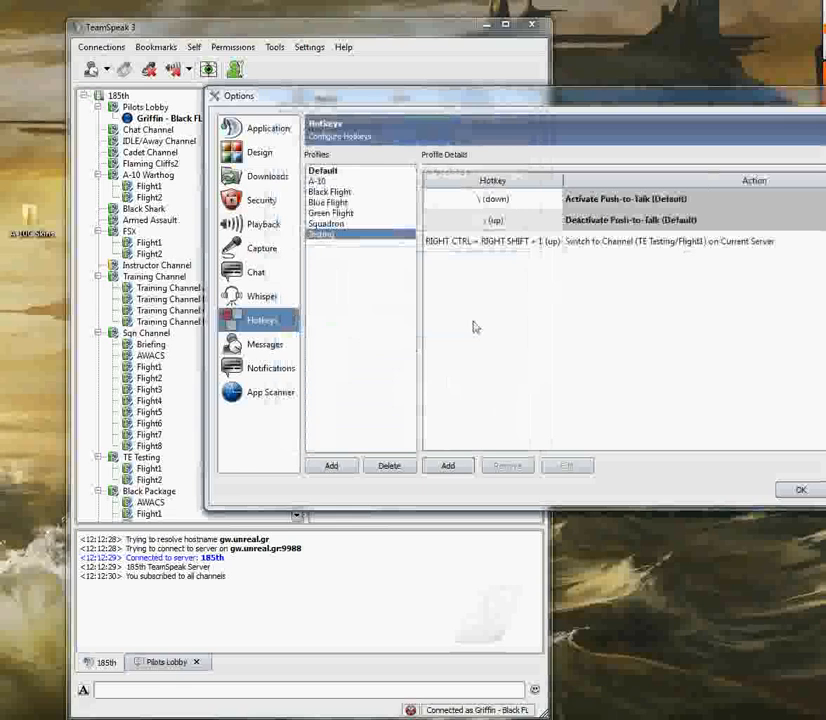
Start another hotkey in the Testing profile, triggered on key release, with the combination Right Ctrl + Right Shift + 2
{"action": "left_click", "coordinate": [448, 465]}
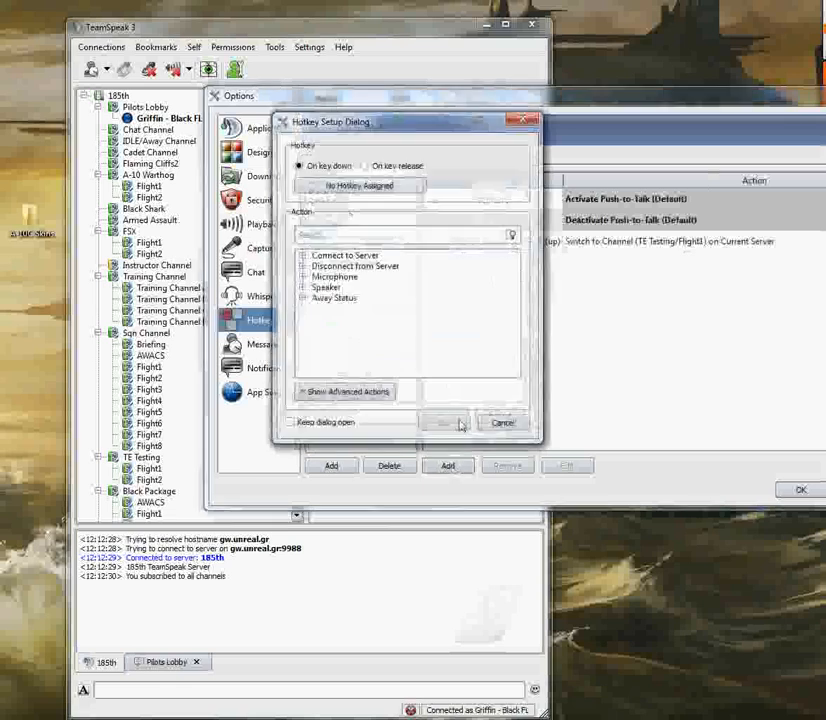
{"action": "left_click", "coordinate": [372, 168]}
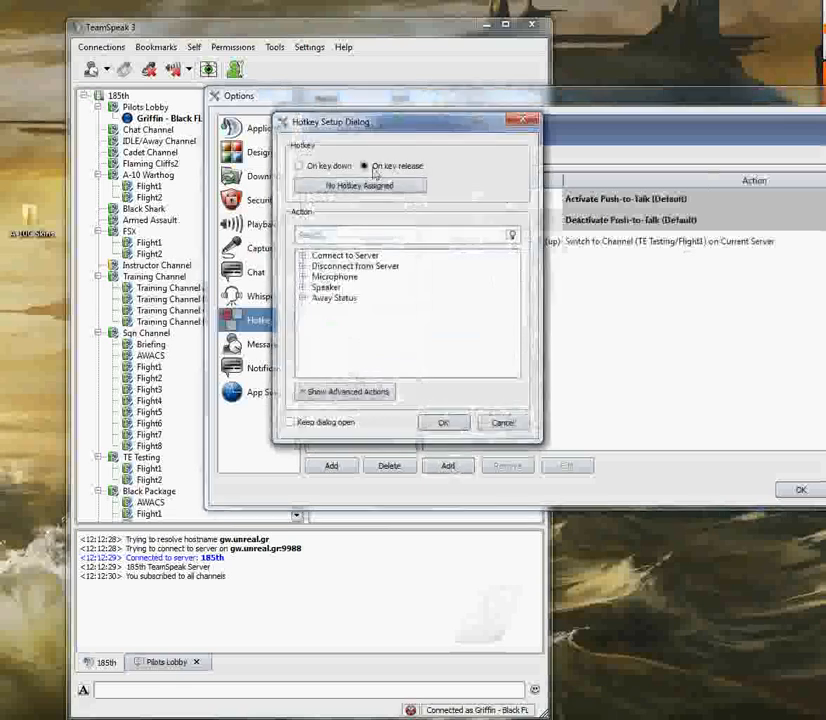
{"action": "left_click", "coordinate": [356, 186]}
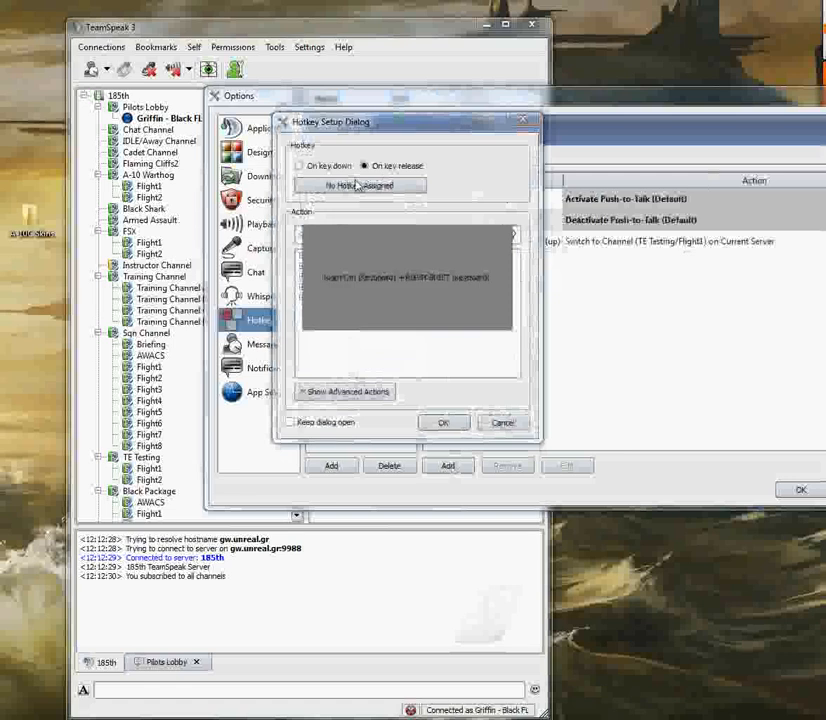
{"action": "key", "text": "ctrl+shift+2"}
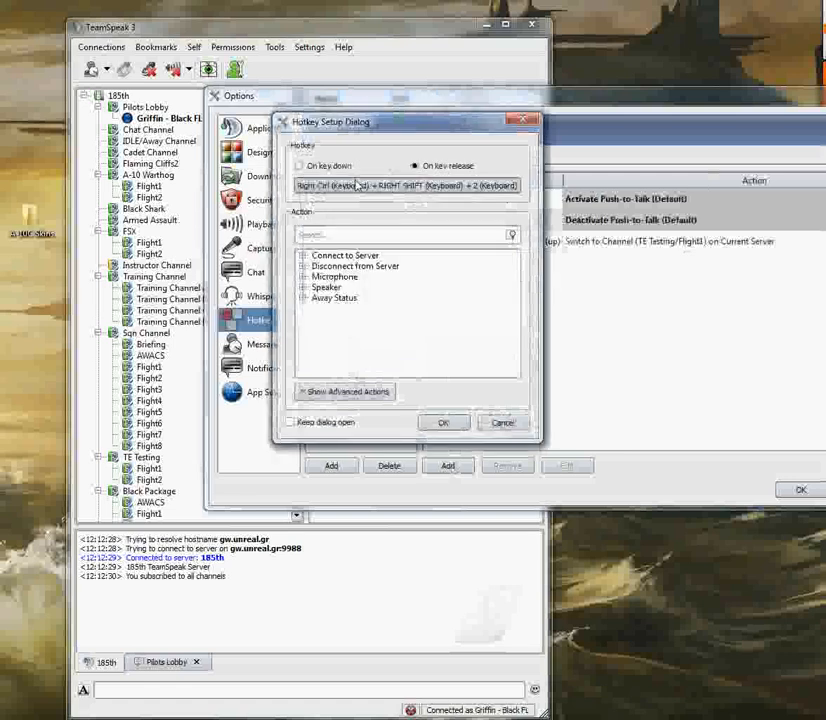
Assign the advanced action Switch to Channel TE Testing/Flight2 on Current Server to the hotkey and save it
{"action": "left_click", "coordinate": [345, 391]}
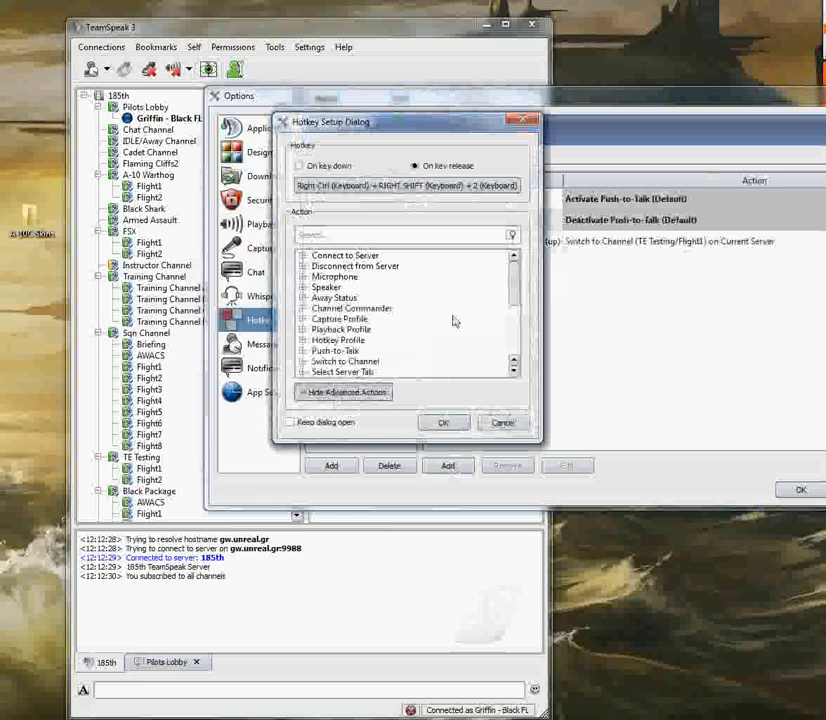
{"action": "left_click_drag", "start_coordinate": [516, 264], "coordinate": [513, 303]}
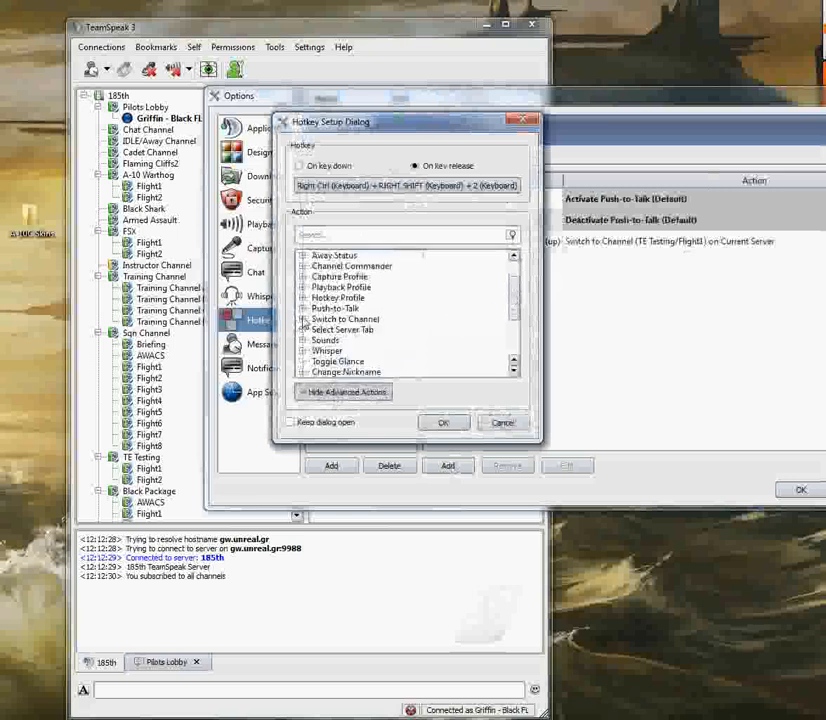
{"action": "left_click", "coordinate": [303, 319]}
{"action": "left_click", "coordinate": [316, 330]}
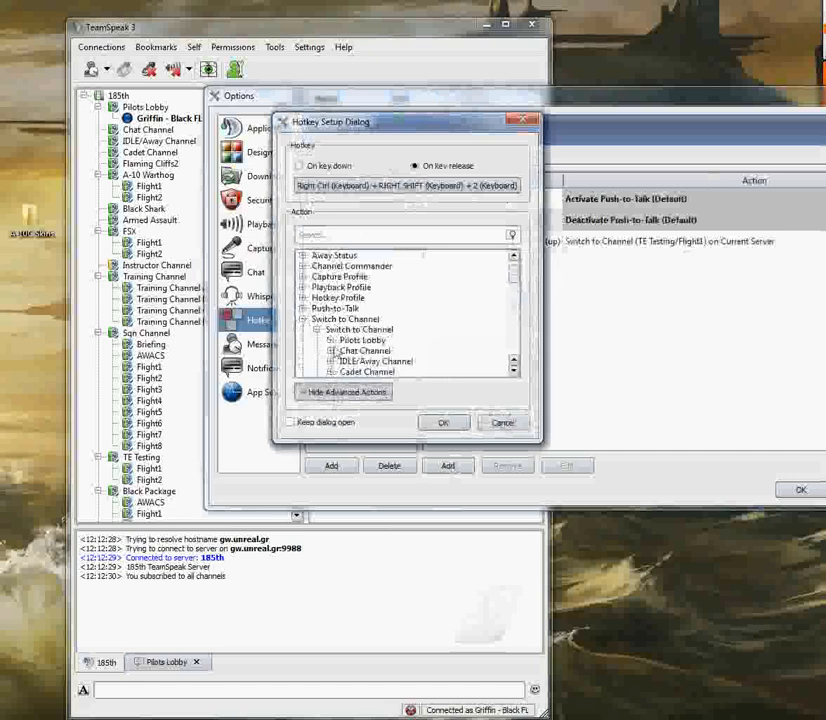
{"action": "left_click_drag", "start_coordinate": [513, 272], "coordinate": [516, 309]}
{"action": "left_click", "coordinate": [348, 298]}
{"action": "double_click", "coordinate": [355, 300]}
{"action": "left_click", "coordinate": [385, 308]}
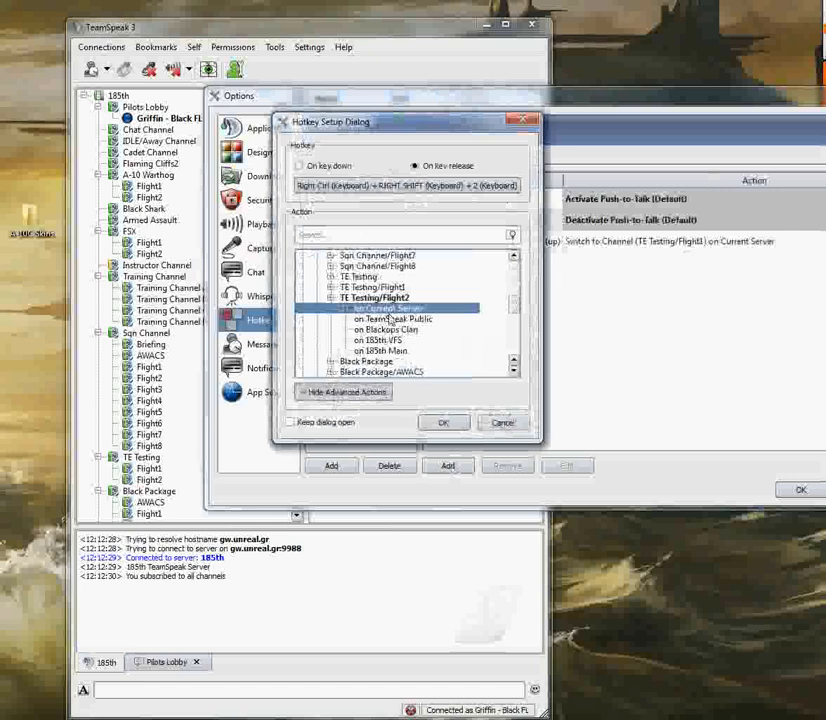
{"action": "left_click", "coordinate": [443, 423]}
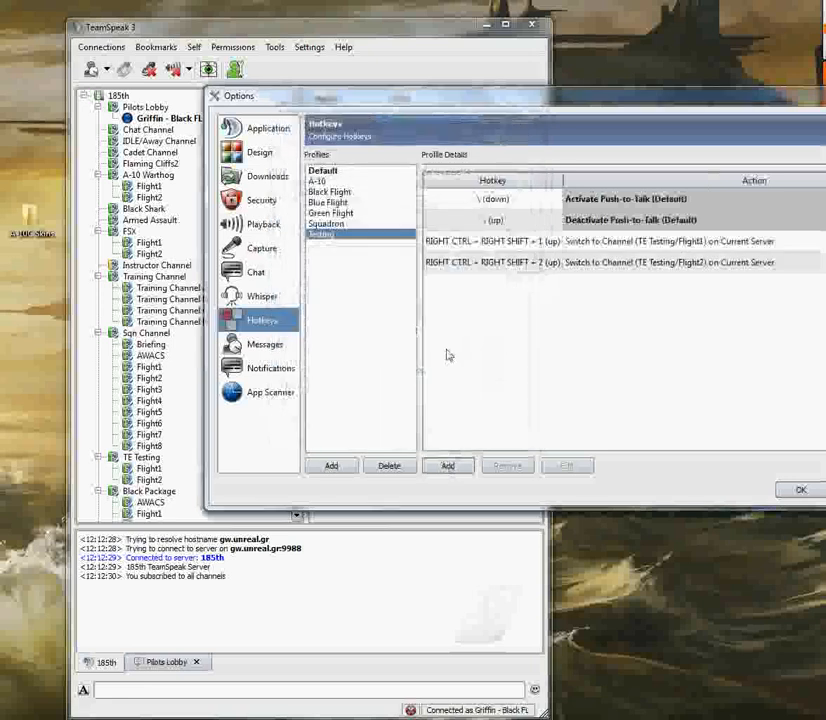
Start a third channel hotkey in the Testing profile, triggered on key release, with the combination Right Ctrl + Right Shift + 3
{"action": "left_click", "coordinate": [447, 467]}
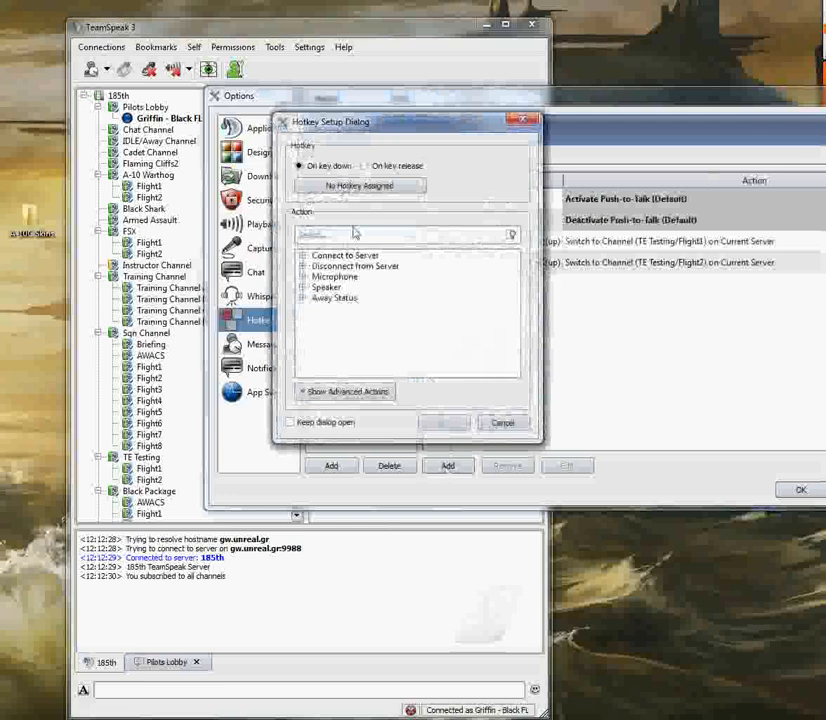
{"action": "left_click", "coordinate": [365, 166]}
{"action": "left_click", "coordinate": [366, 238]}
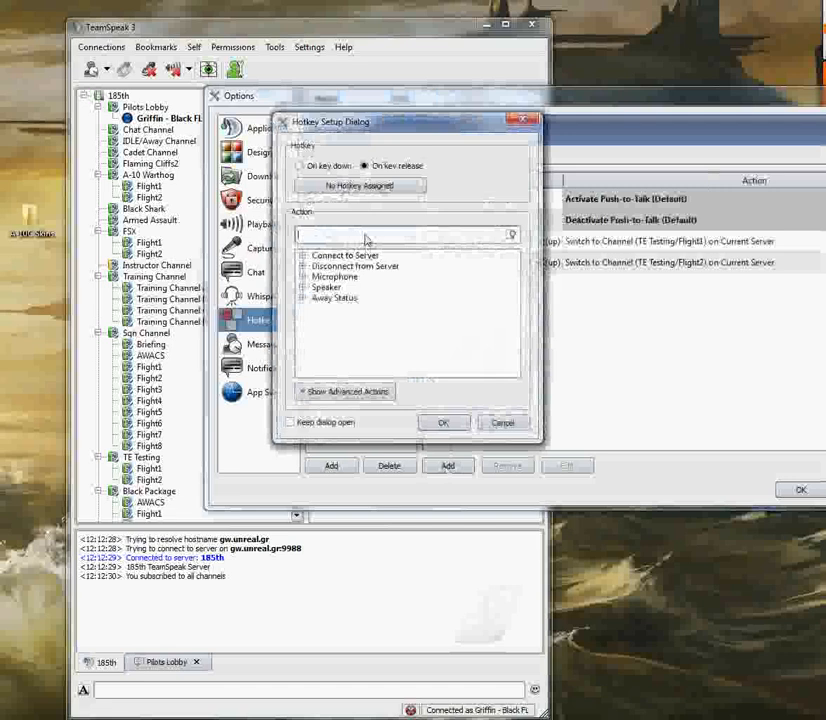
{"action": "key", "text": "BackSpace"}
{"action": "left_click", "coordinate": [355, 186]}
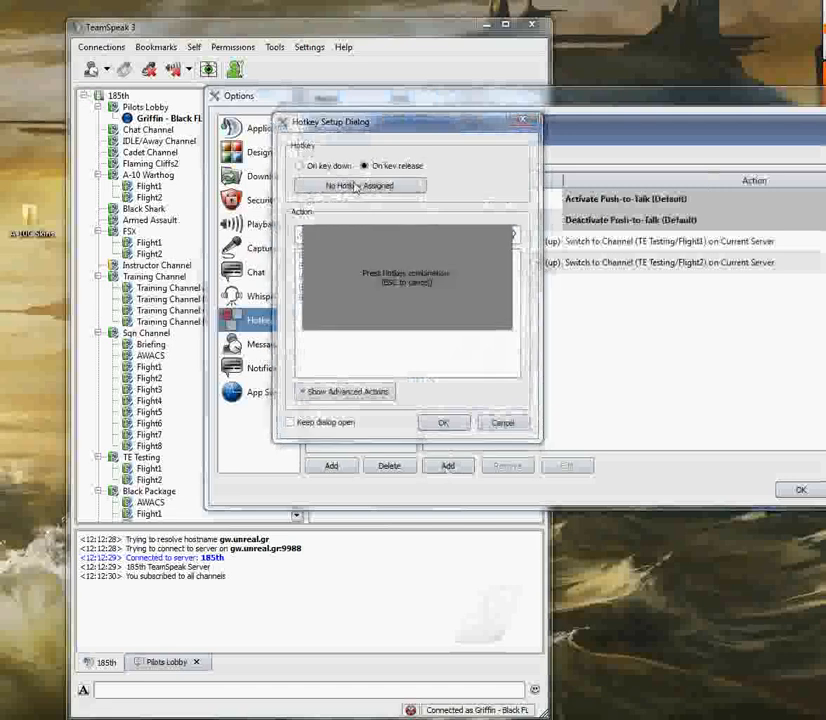
{"action": "key", "text": "ctrl+shift+3"}
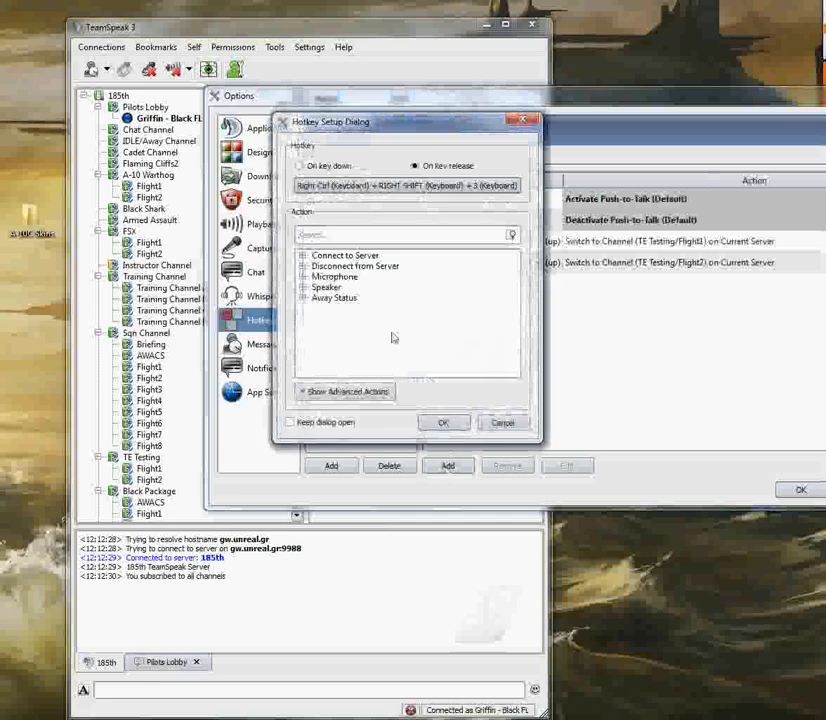
Assign the advanced action Switch to Channel TE Testing on Current Server to the hotkey, then save it and the options
{"action": "left_click", "coordinate": [336, 396]}
{"action": "mouse_move", "coordinate": [513, 284]}
{"action": "left_mouse_down"}
{"action": "mouse_move", "coordinate": [513, 320]}
{"action": "mouse_move", "coordinate": [513, 309]}
{"action": "left_mouse_up"}
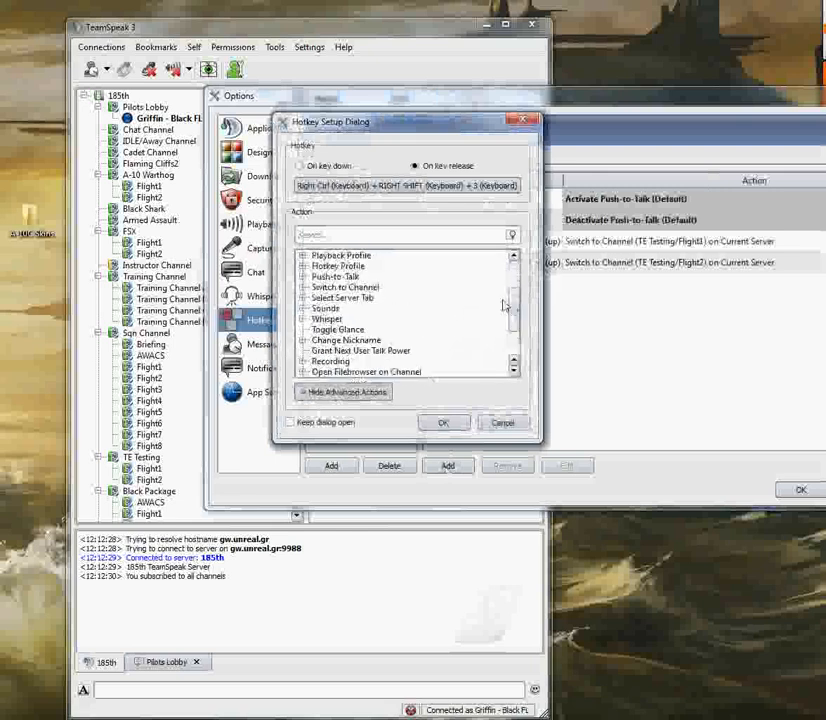
{"action": "left_click", "coordinate": [303, 287]}
{"action": "left_click", "coordinate": [317, 298]}
{"action": "left_click_drag", "start_coordinate": [513, 284], "coordinate": [513, 310]}
{"action": "left_click", "coordinate": [343, 279]}
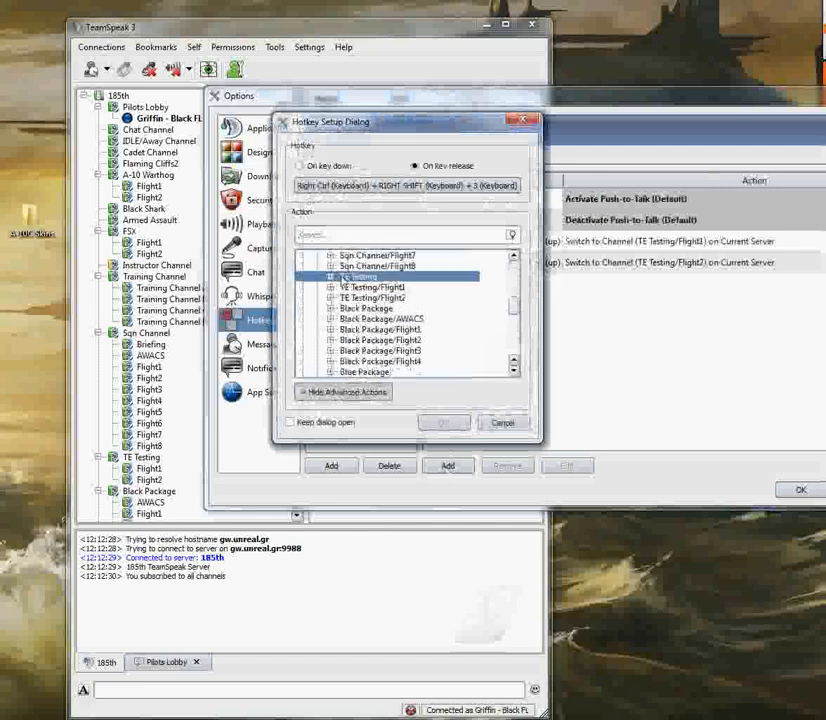
{"action": "double_click", "coordinate": [343, 277]}
{"action": "left_click", "coordinate": [385, 287]}
{"action": "left_click", "coordinate": [440, 424]}
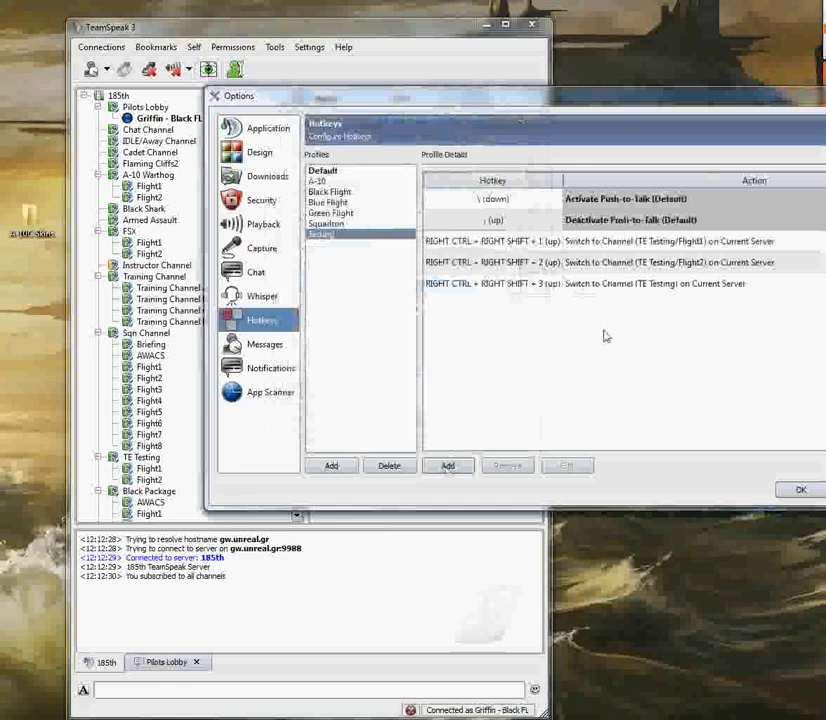
{"action": "left_click", "coordinate": [800, 492]}
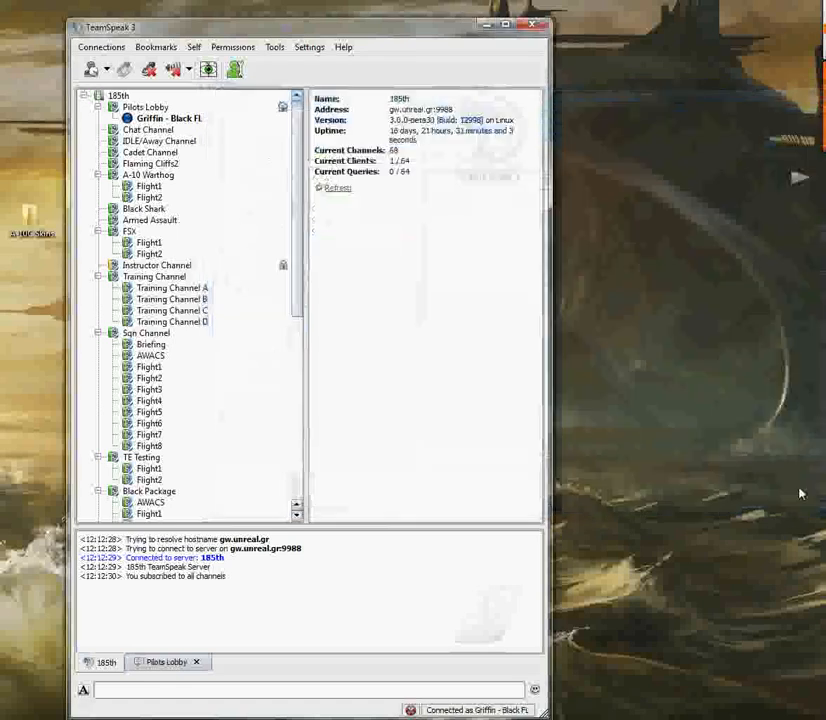
Open the whisper lists and review the target channels and assigned profile of each existing list
{"action": "left_click", "coordinate": [275, 50]}
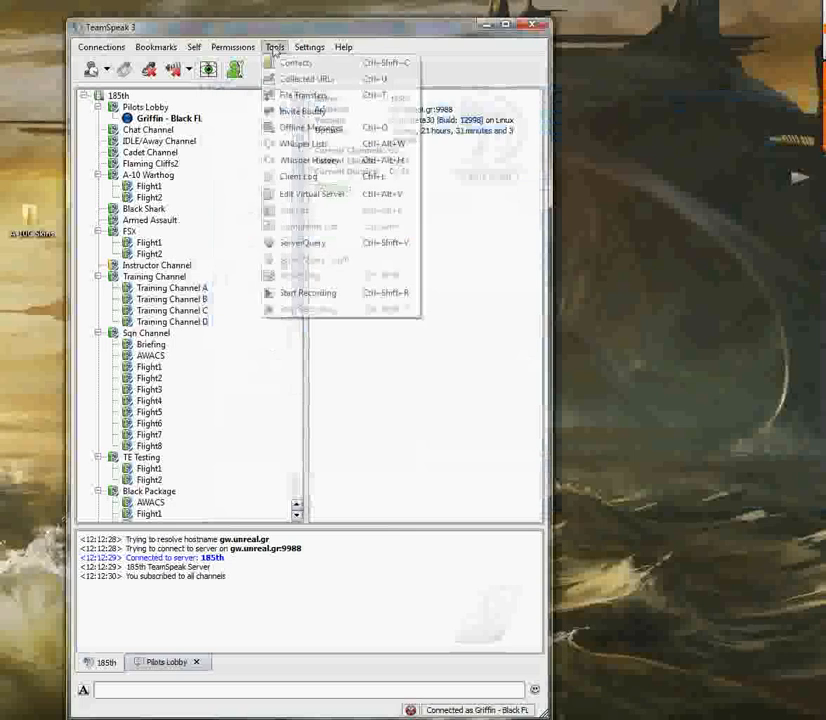
{"action": "left_click", "coordinate": [313, 148]}
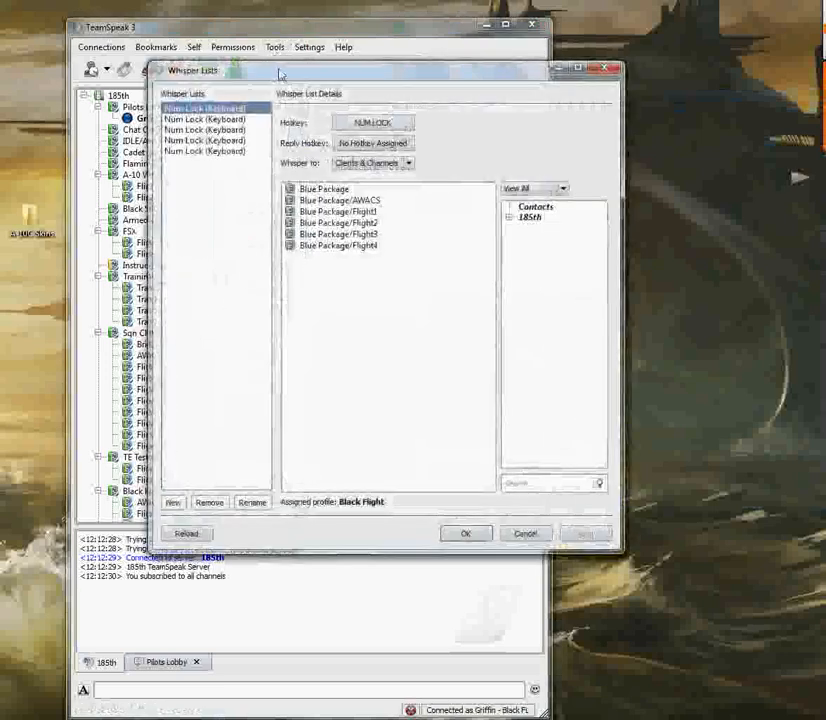
{"action": "left_click_drag", "start_coordinate": [178, 72], "coordinate": [160, 50]}
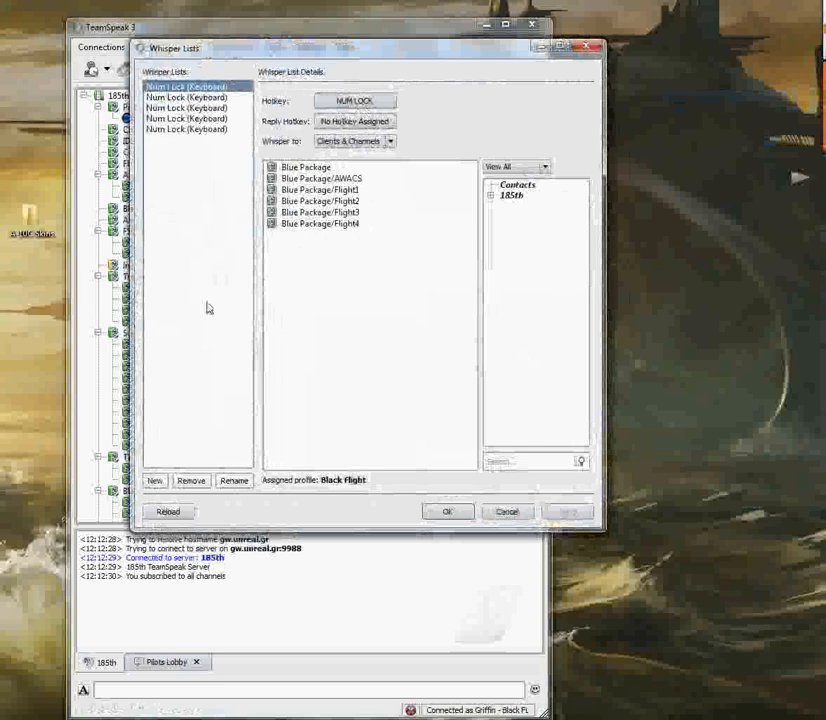
{"action": "left_click", "coordinate": [160, 98]}
{"action": "left_click", "coordinate": [158, 108]}
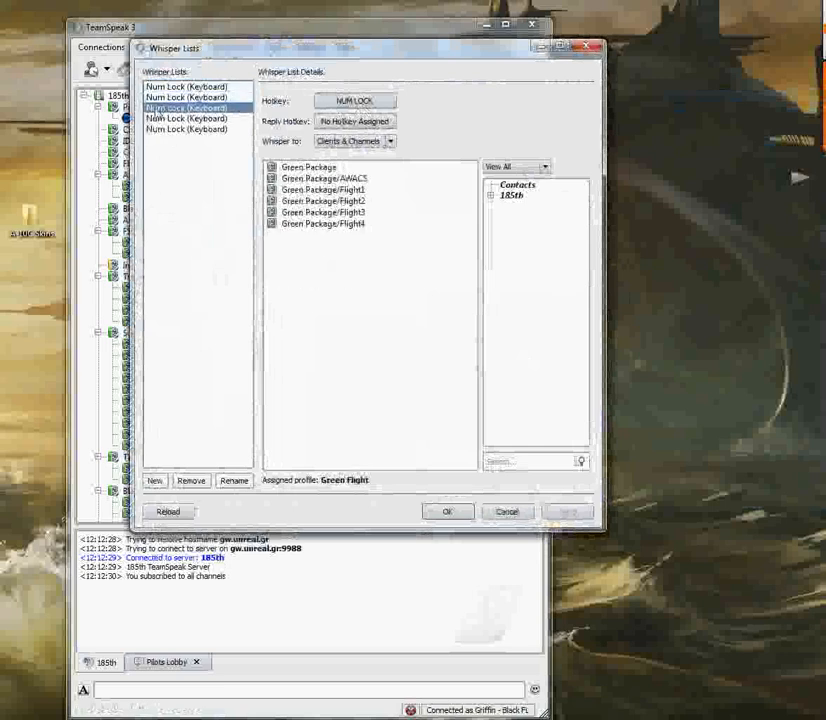
{"action": "left_click", "coordinate": [158, 118]}
{"action": "left_click", "coordinate": [158, 129]}
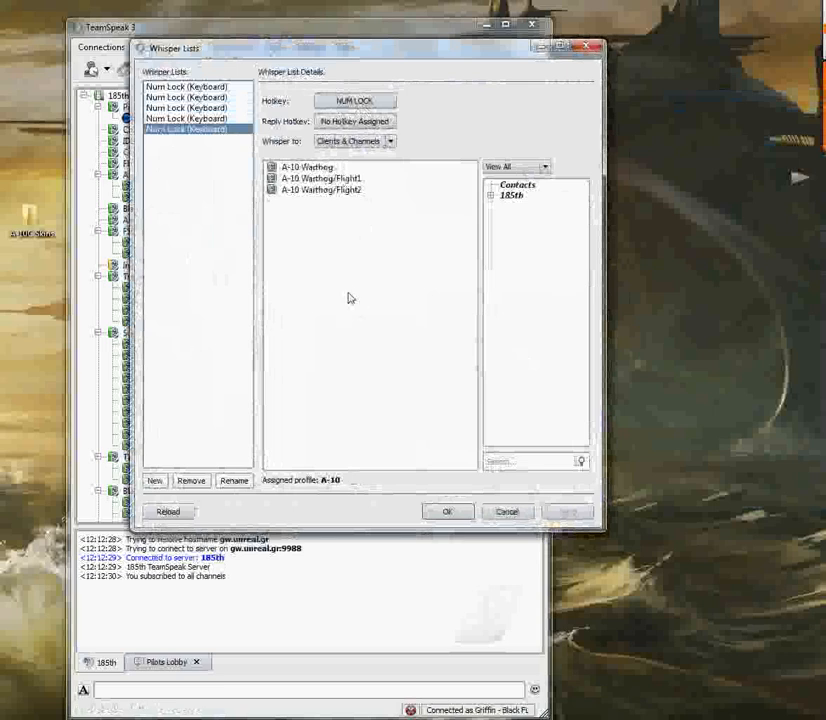
Create a new whisper list with the Num Lock hotkey, accepting the key overlap, and insert it in the Testing hotkey profile
{"action": "left_click", "coordinate": [155, 482]}
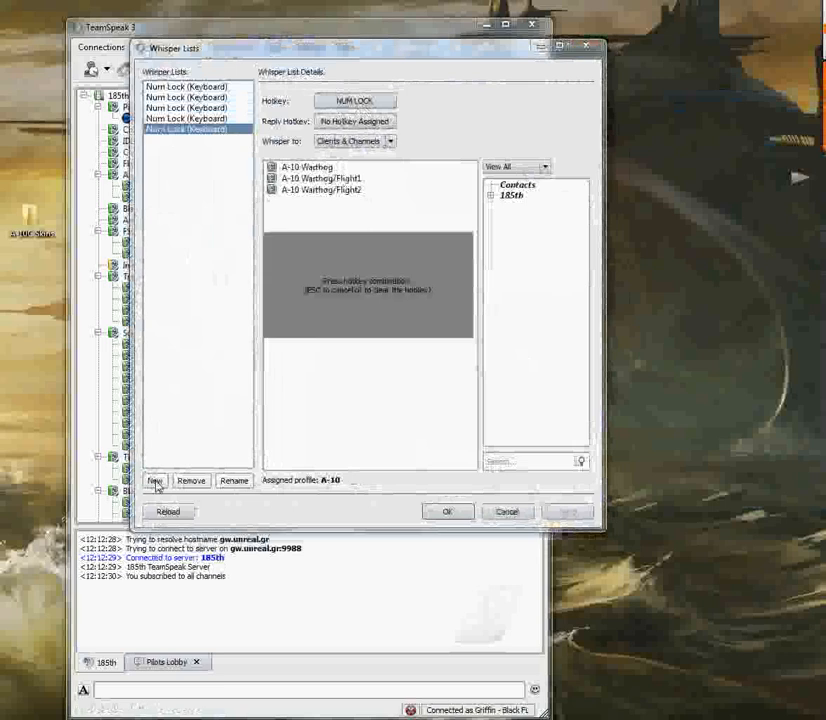
{"action": "key", "text": "Num_Lock"}
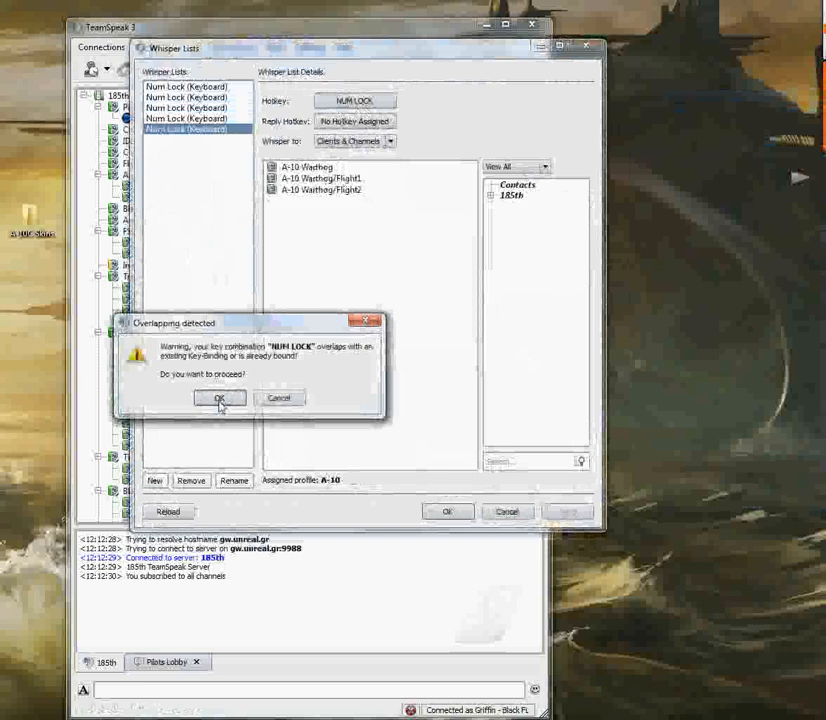
{"action": "left_click", "coordinate": [221, 401]}
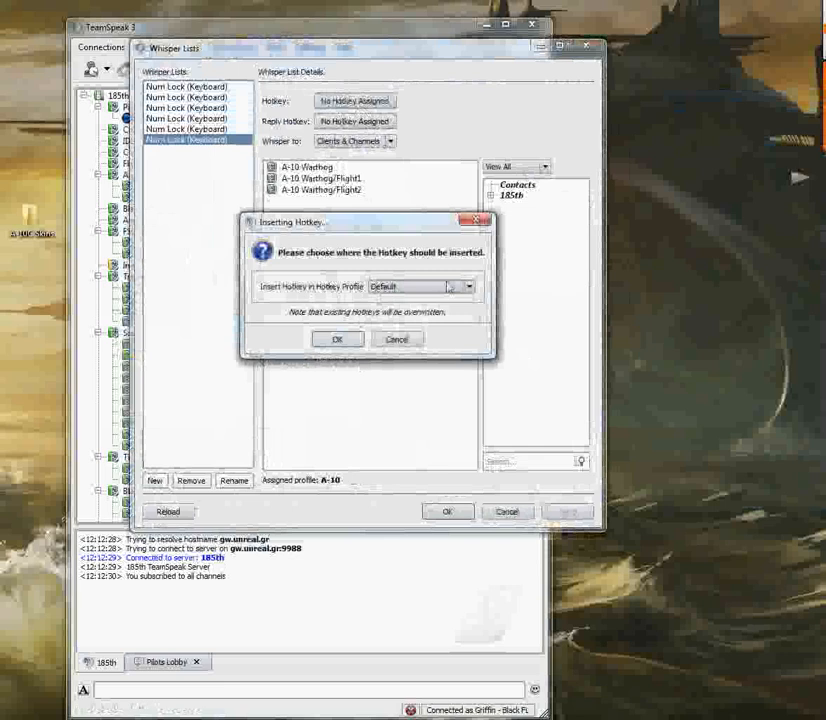
{"action": "left_click", "coordinate": [470, 288]}
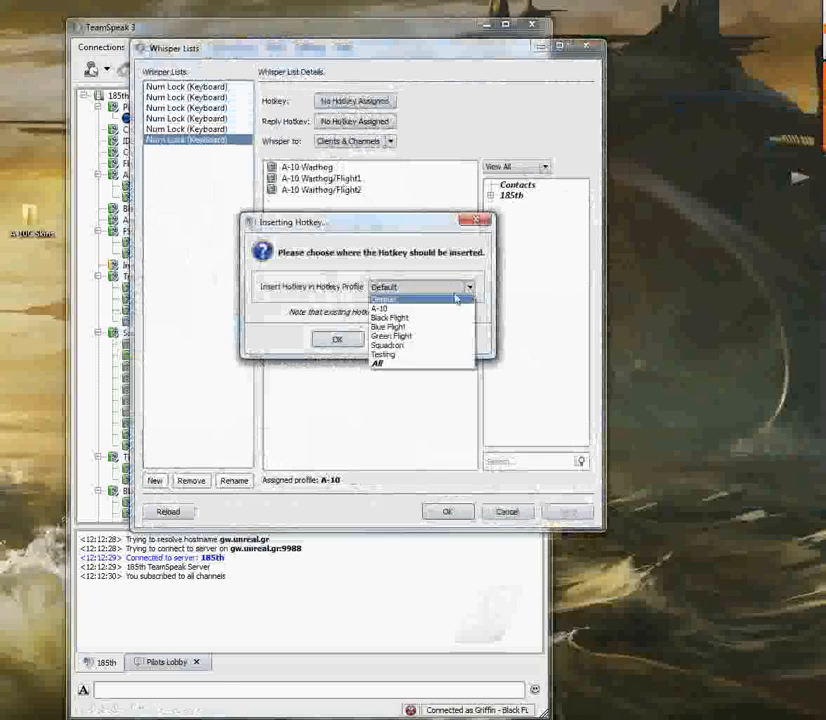
{"action": "left_click", "coordinate": [386, 357]}
{"action": "left_click", "coordinate": [336, 341]}
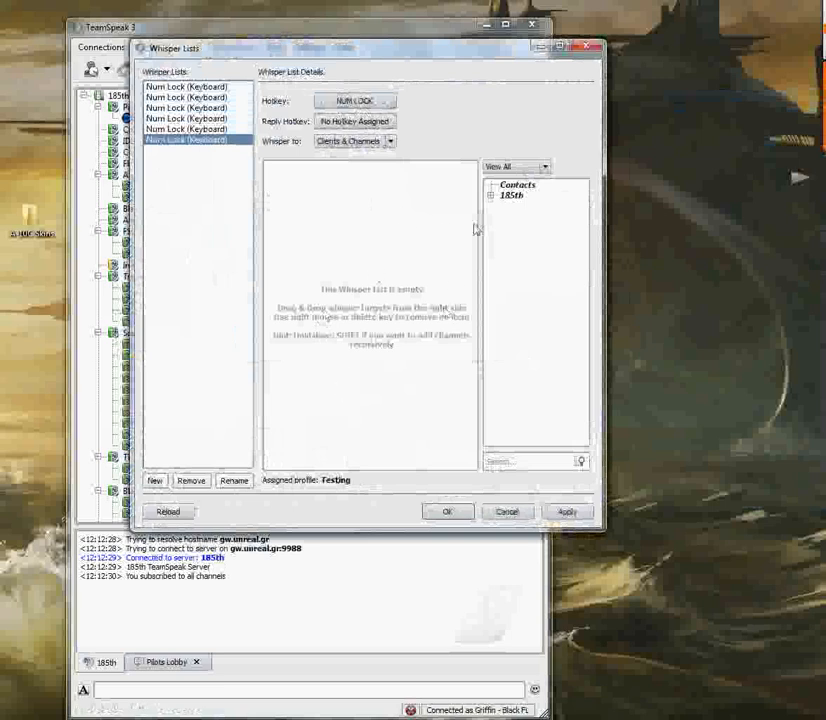
Add the 185th channels TE Testing, TE Testing/Flight1 and TE Testing/Flight2 to the new whisper list and save it
{"action": "left_click", "coordinate": [490, 196]}
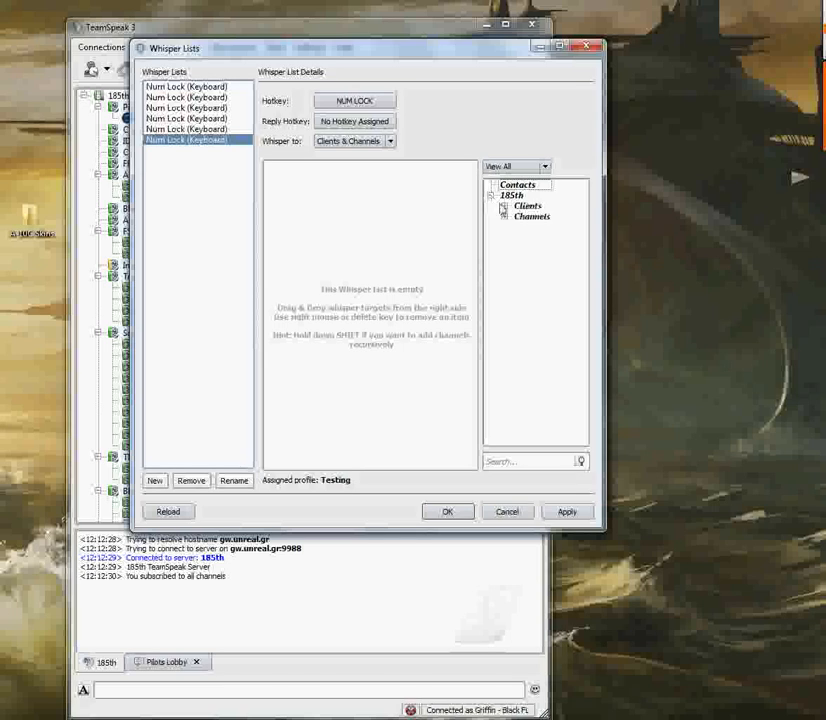
{"action": "left_click", "coordinate": [505, 216]}
{"action": "left_click_drag", "start_coordinate": [510, 446], "coordinate": [520, 444]}
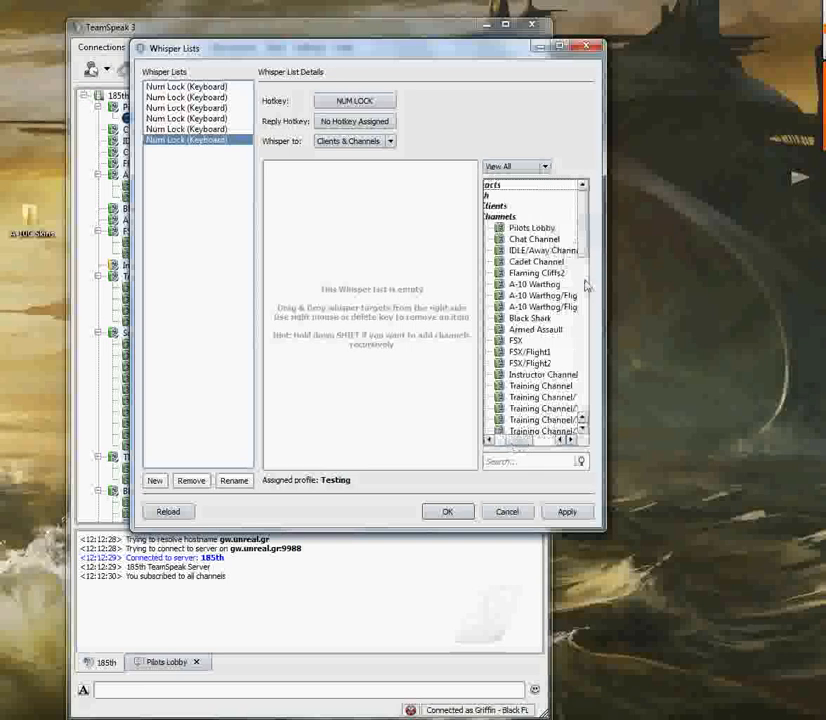
{"action": "left_click_drag", "start_coordinate": [586, 226], "coordinate": [583, 297]}
{"action": "left_click_drag", "start_coordinate": [525, 298], "coordinate": [370, 245]}
{"action": "left_click_drag", "start_coordinate": [539, 311], "coordinate": [407, 353]}
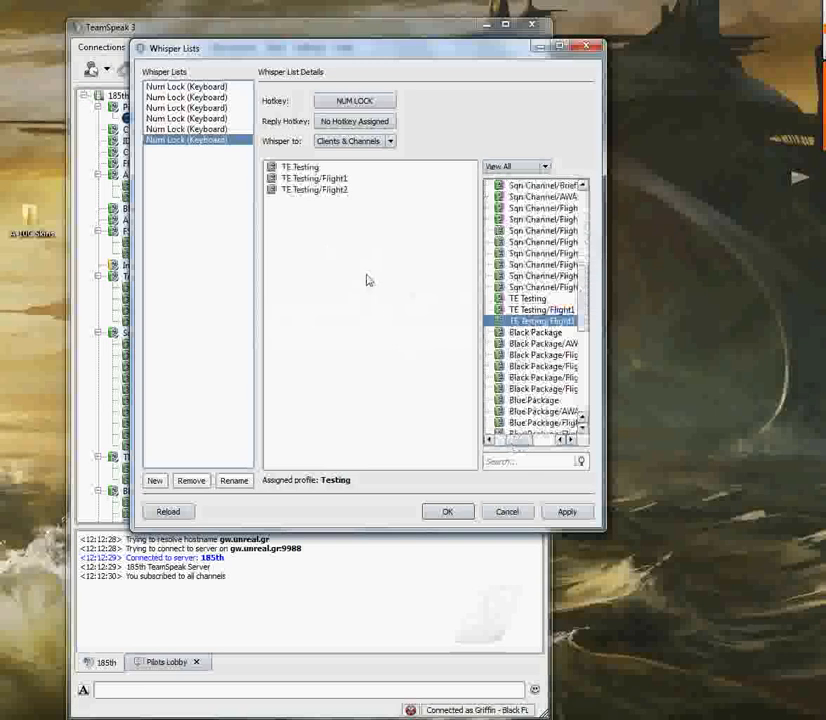
{"action": "left_click", "coordinate": [567, 512]}
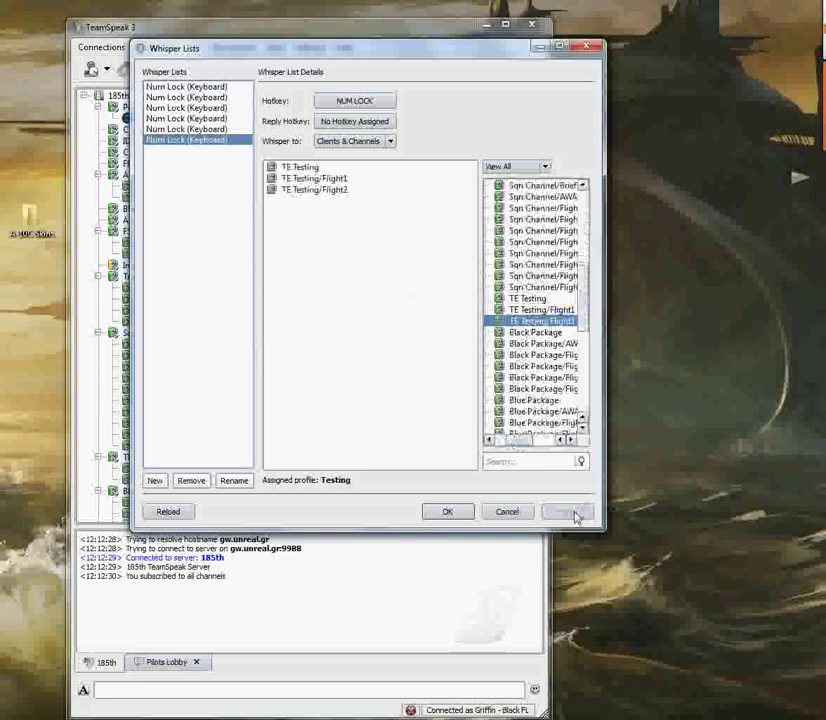
{"action": "left_click", "coordinate": [447, 512]}
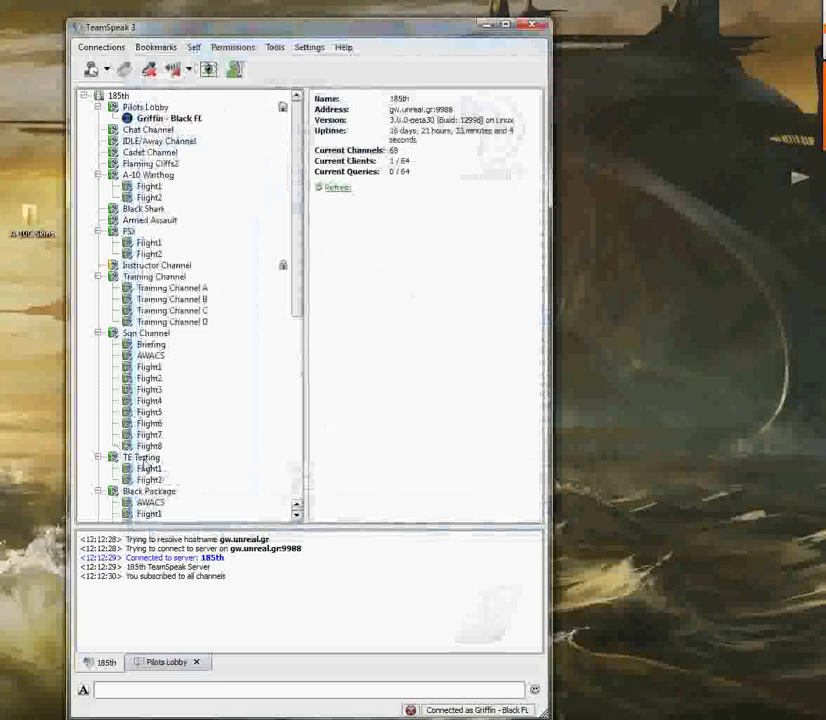
Join the TE Testing channel and activate the Testing hotkey profile
{"action": "scroll", "coordinate": [177, 361], "scroll_direction": "down", "scroll_amount": 3}
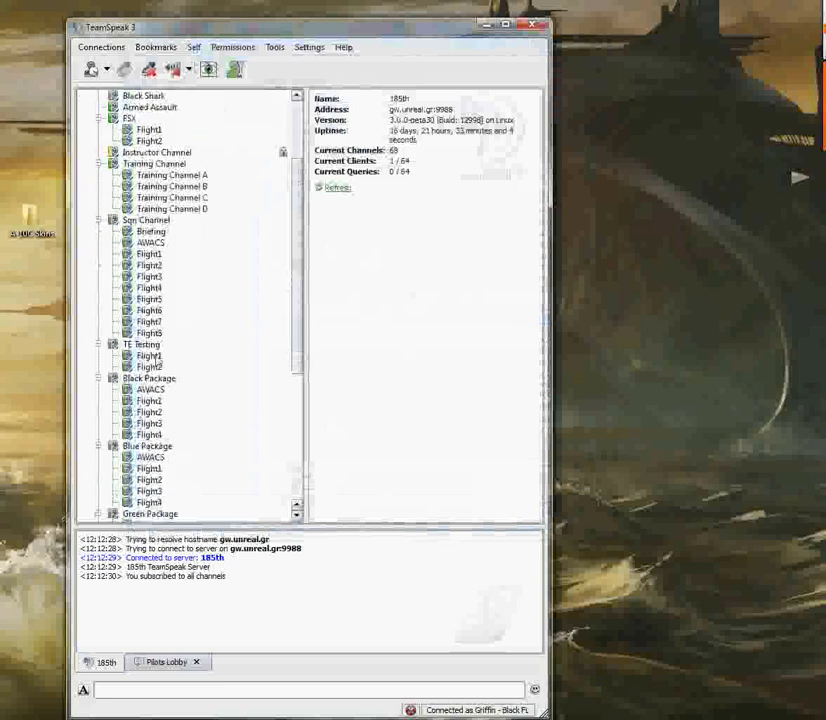
{"action": "double_click", "coordinate": [145, 344]}
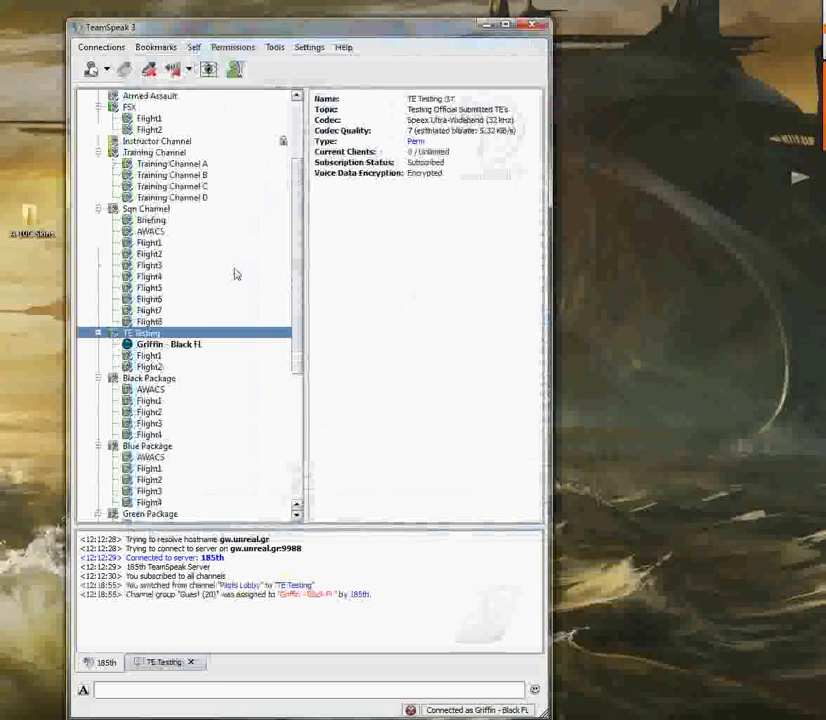
{"action": "left_click", "coordinate": [195, 48]}
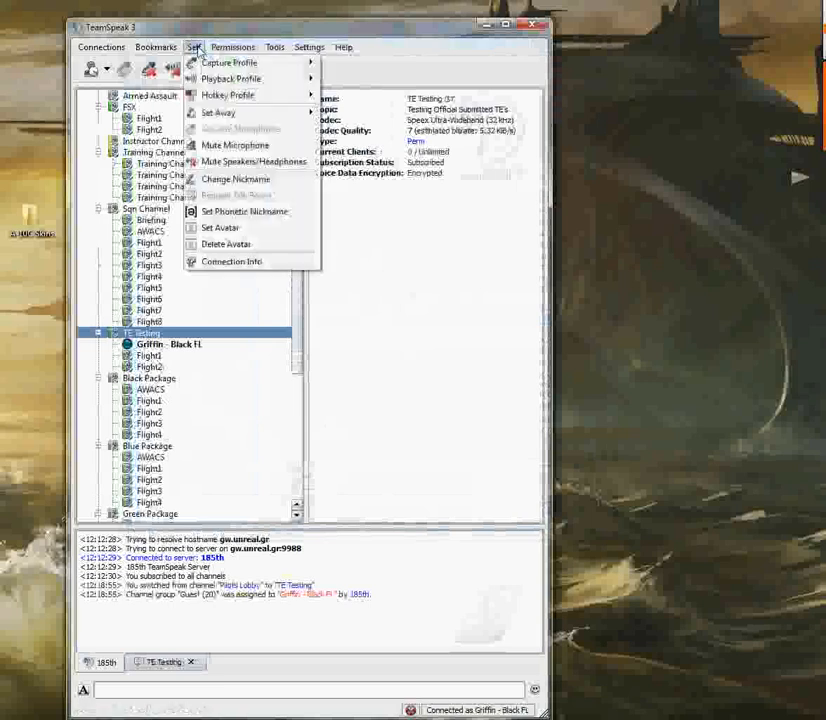
{"action": "mouse_move", "coordinate": [208, 97]}
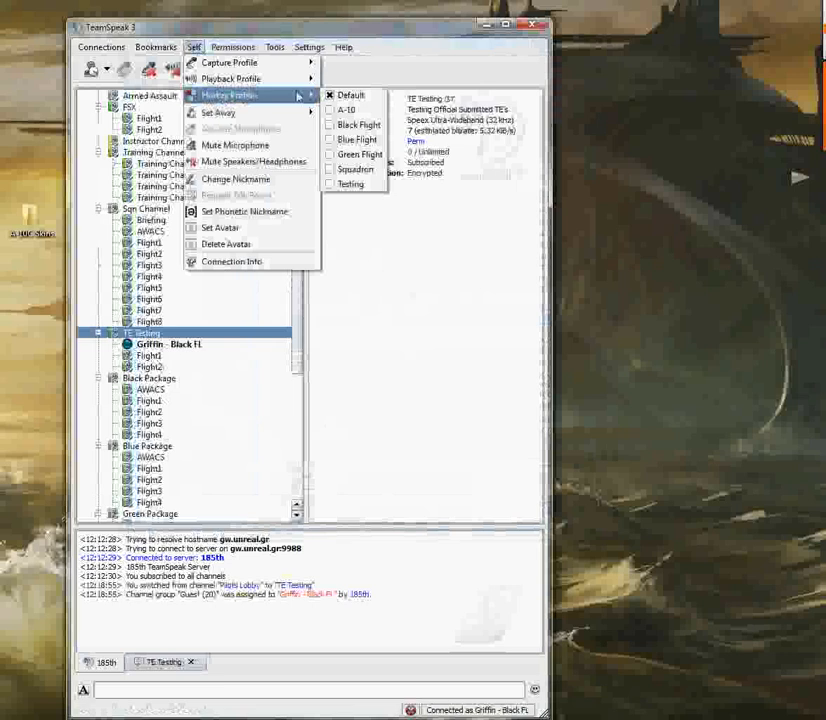
{"action": "left_click", "coordinate": [331, 186]}
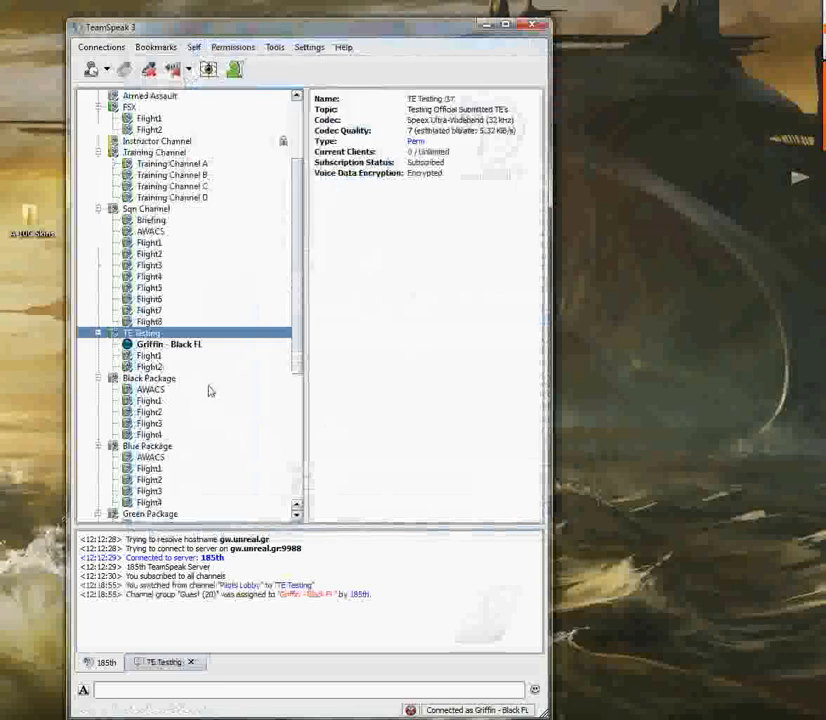